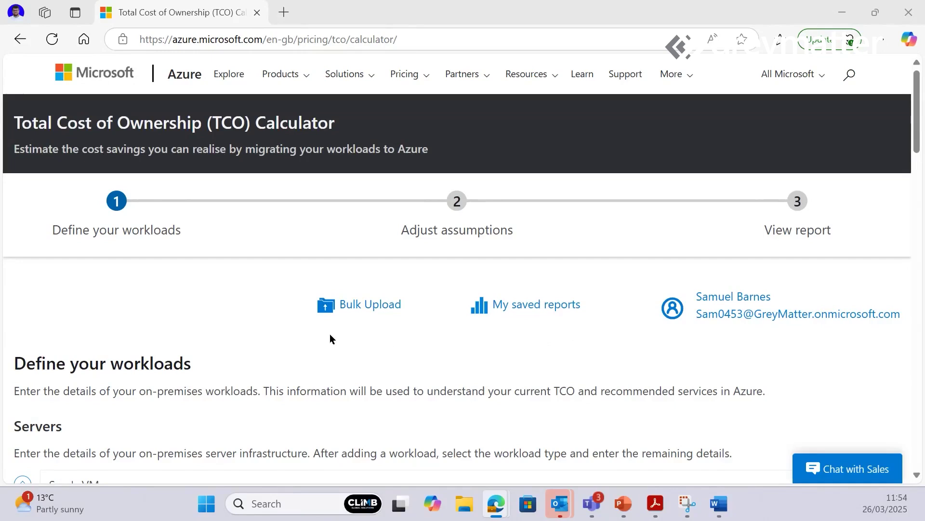
Review the server workload's Environment choices, and switch its Windows Server 2008/2008 R2 option on and back off.
scroll(290, 349, "down", 3)
scroll(289, 354, "down", 2)
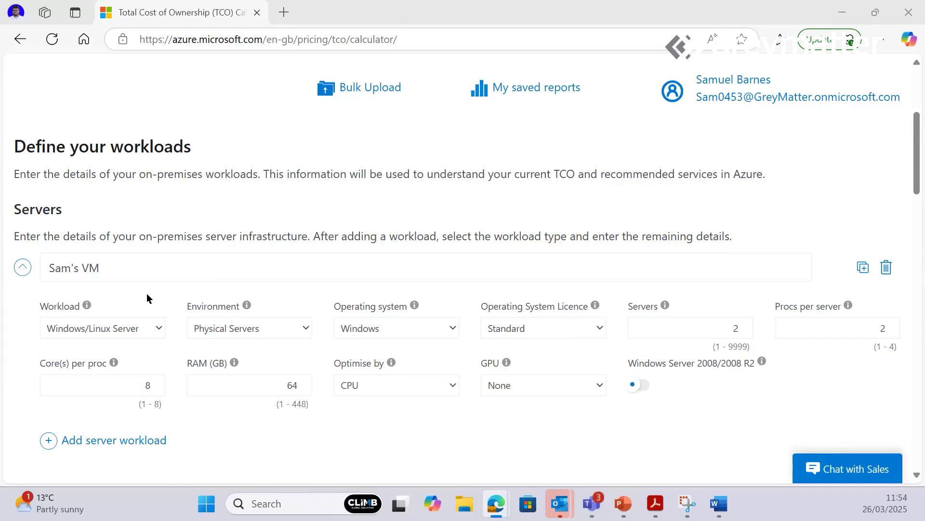
left_click(306, 329)
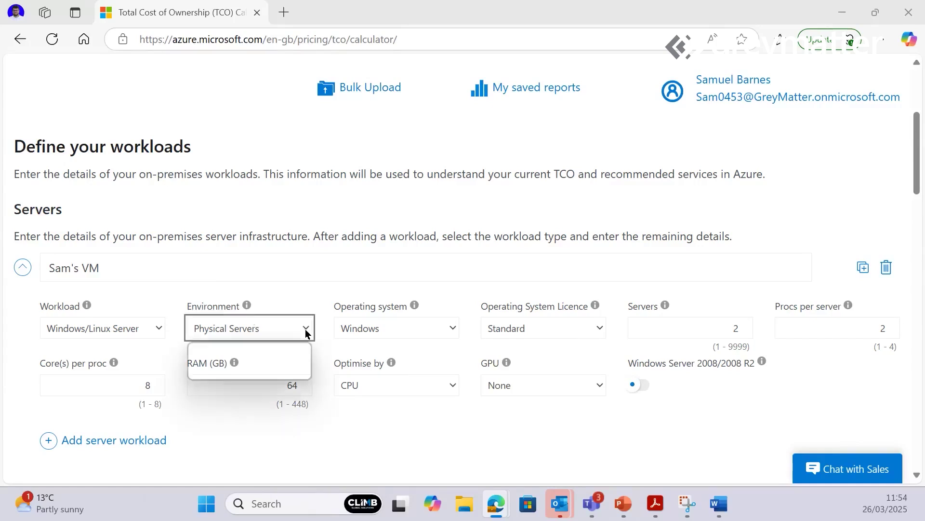
left_click(306, 331)
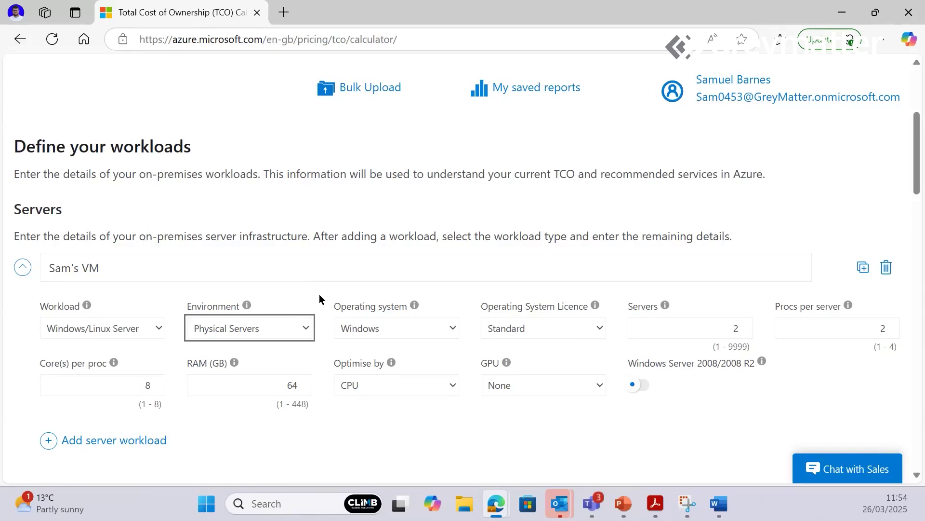
scroll(319, 298, "down", 3)
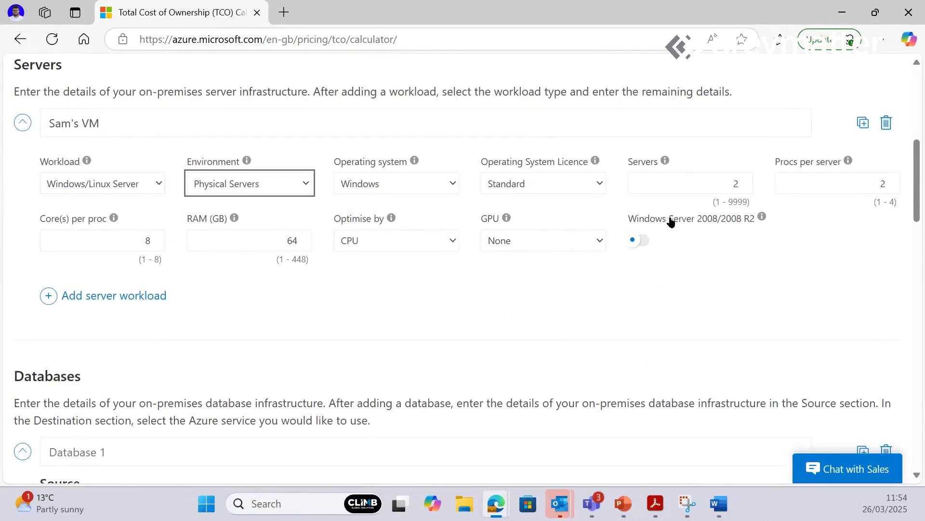
left_click(639, 240)
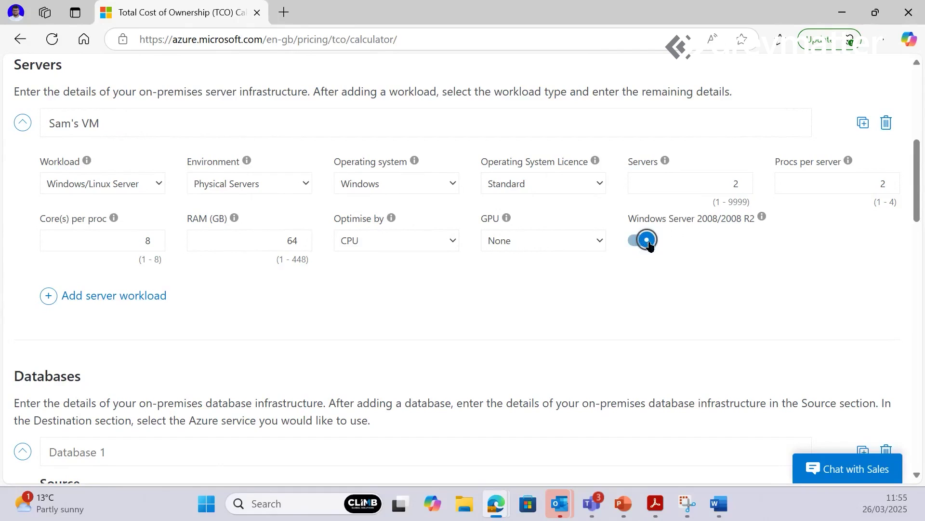
left_click(648, 241)
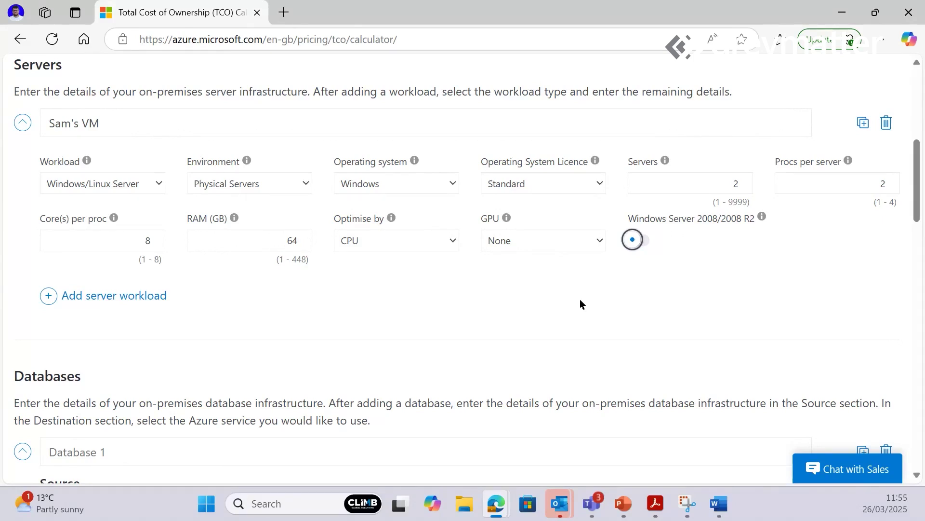
Review the available source database types for Database 1, and switch its SQL Server 2008/2008 R2 option on and back off.
scroll(491, 287, "down", 3)
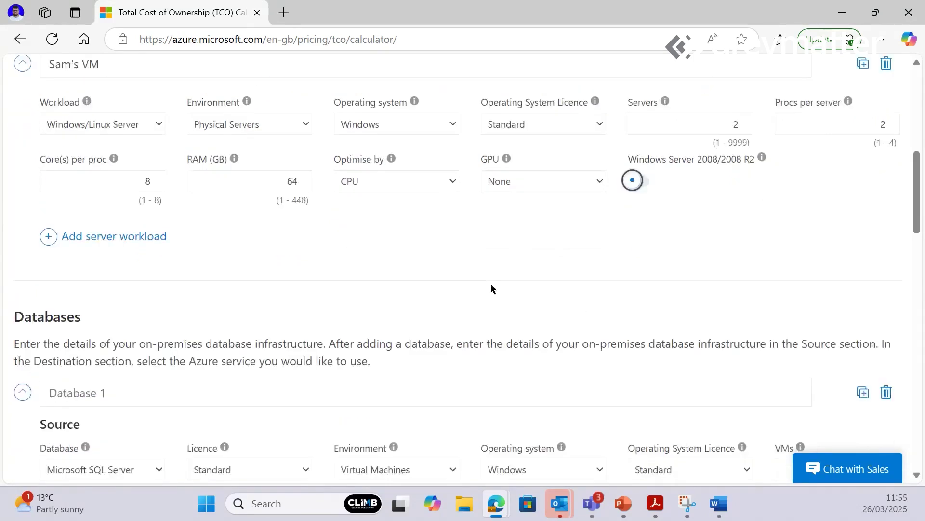
scroll(351, 315, "down", 2)
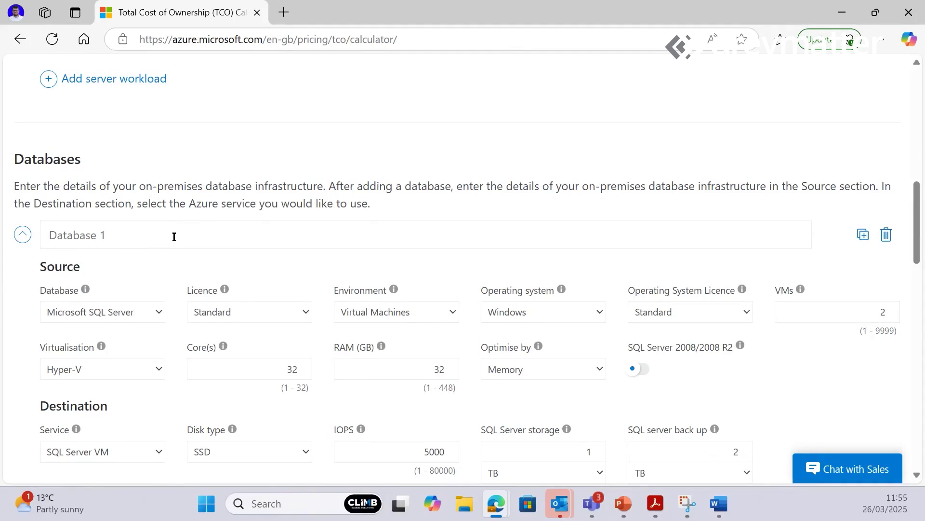
scroll(186, 234, "down", 3)
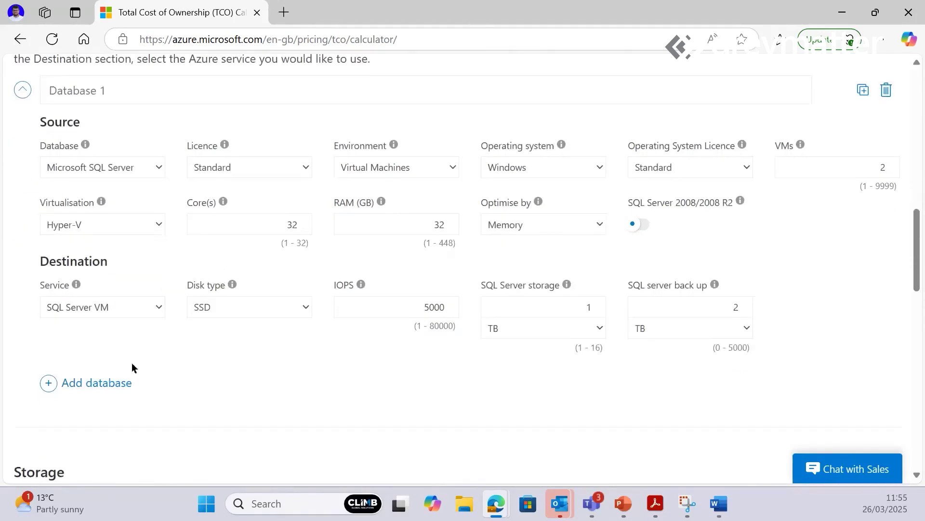
scroll(309, 343, "up", 1)
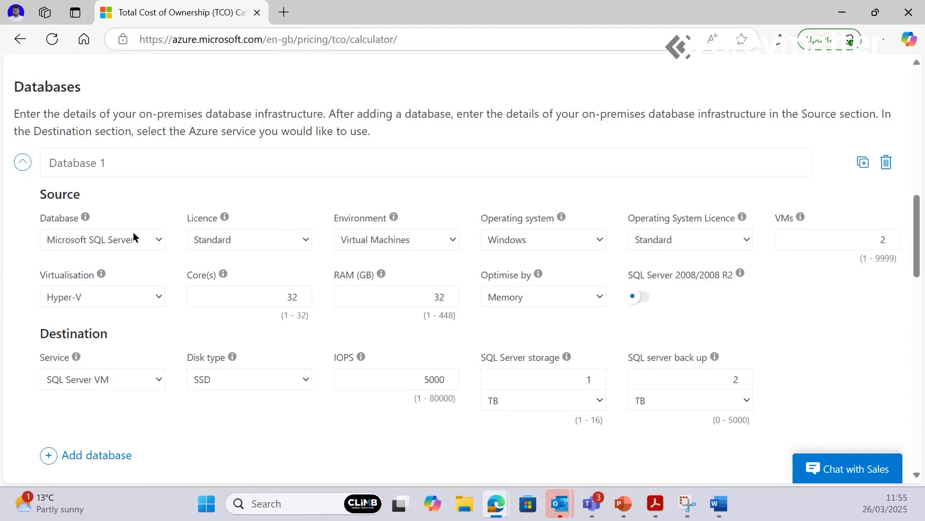
left_click(157, 237)
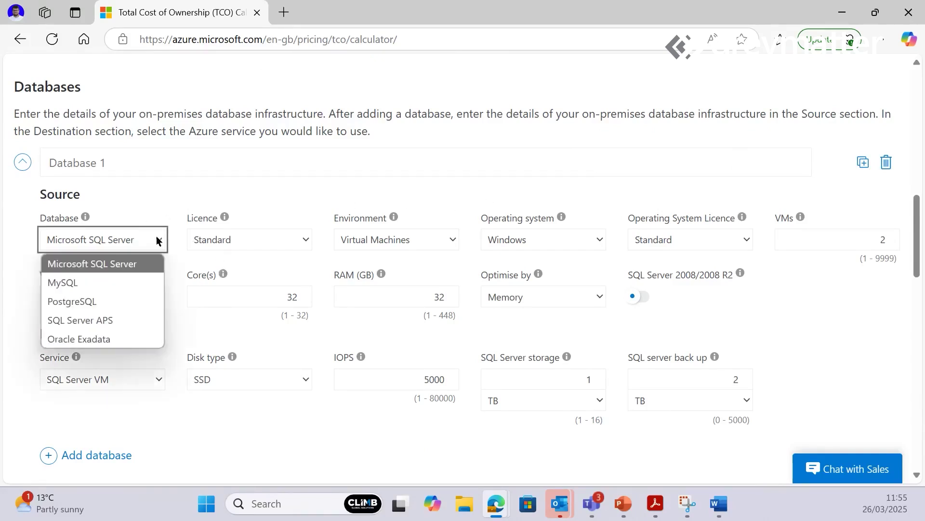
left_click(195, 183)
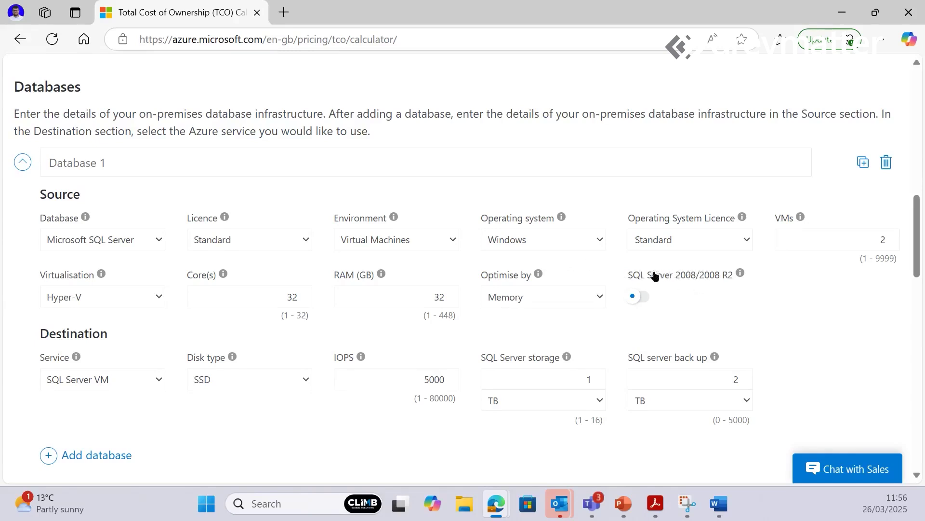
left_click(636, 296)
left_click(637, 296)
Add a second storage entry with the NAS/File Share storage type and view the explanation of its Back up field.
scroll(449, 333, "down", 1)
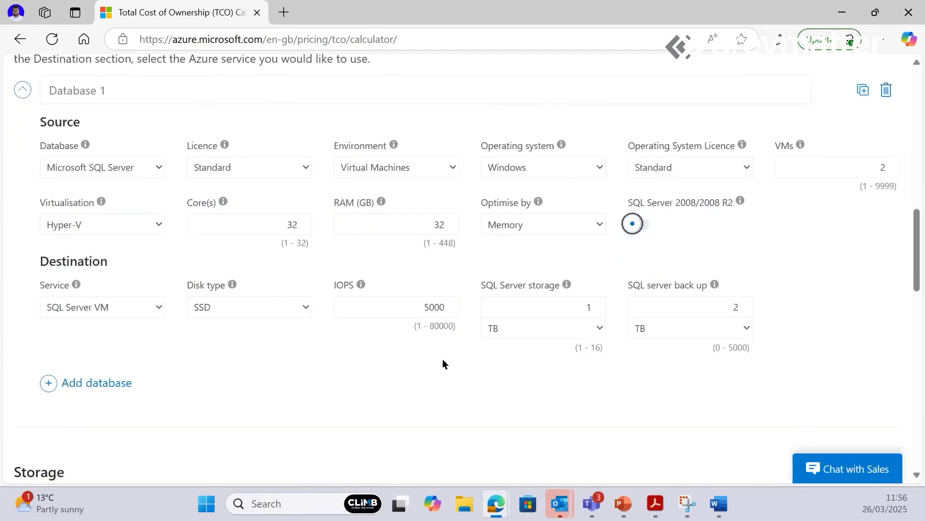
scroll(442, 359, "down", 5)
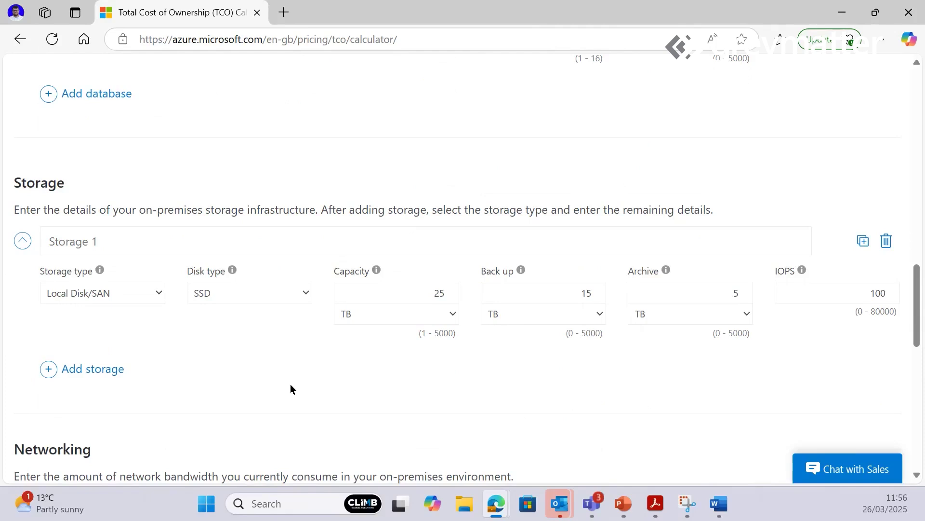
left_click(89, 370)
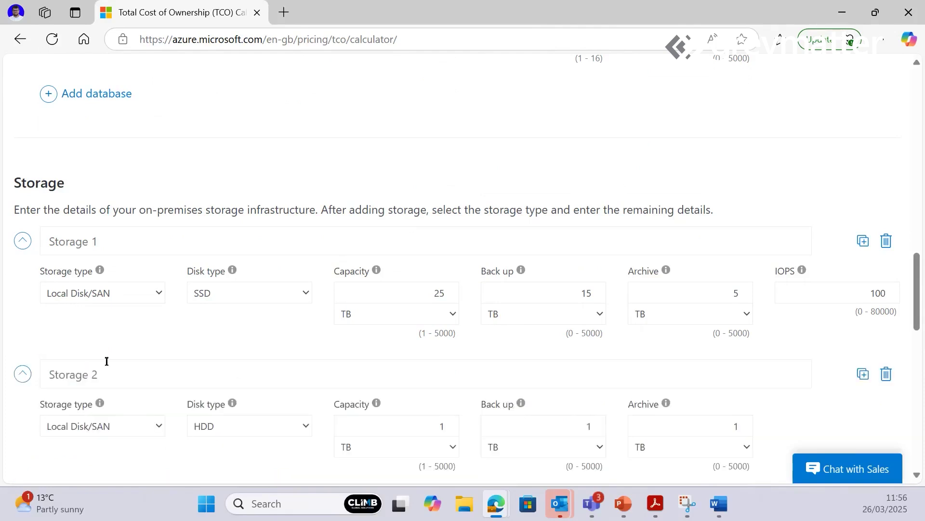
scroll(142, 367, "down", 2)
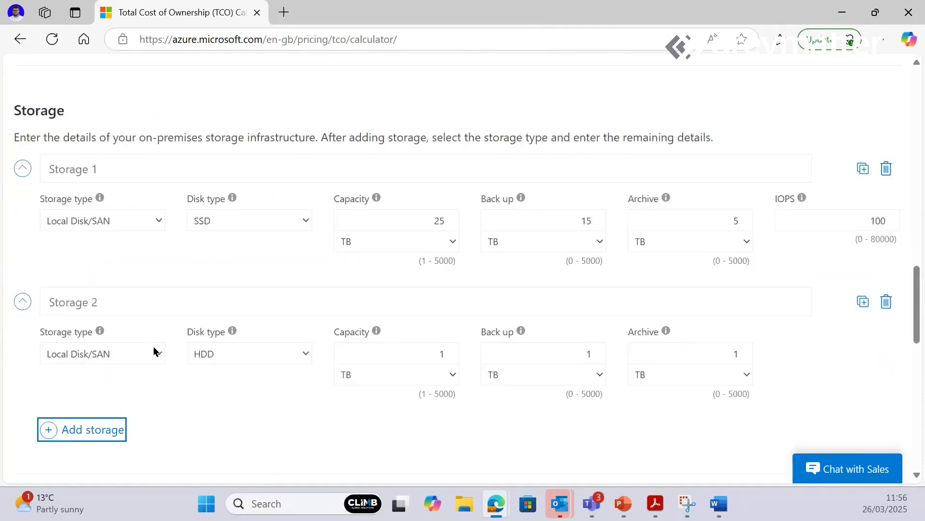
left_click(153, 346)
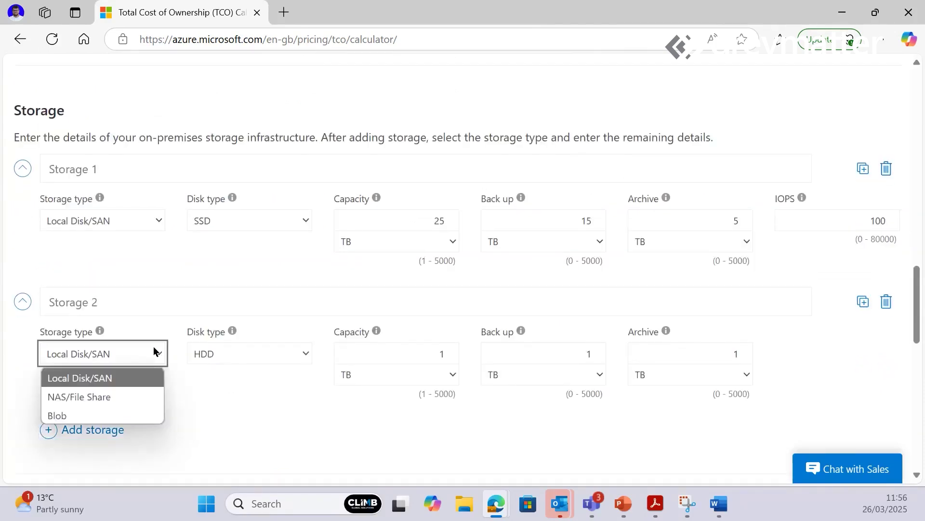
left_click(98, 398)
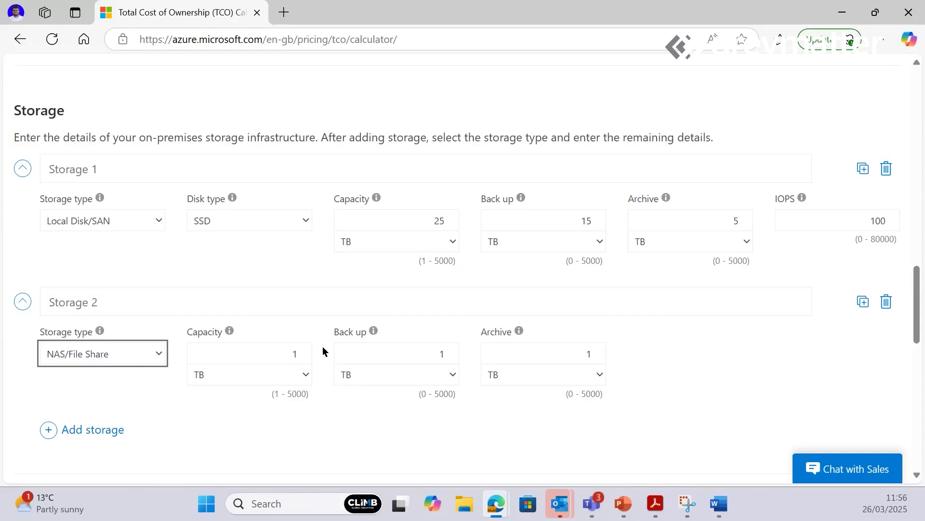
left_click(374, 331)
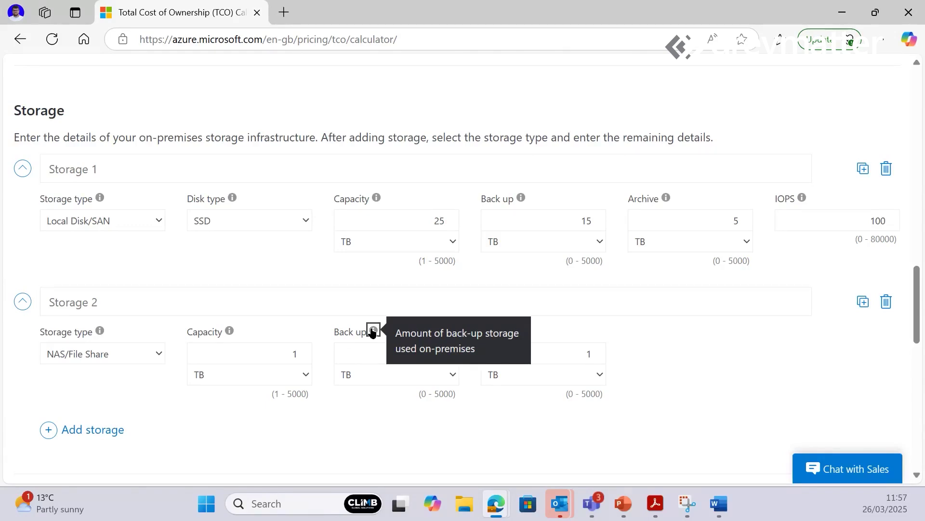
left_click(373, 333)
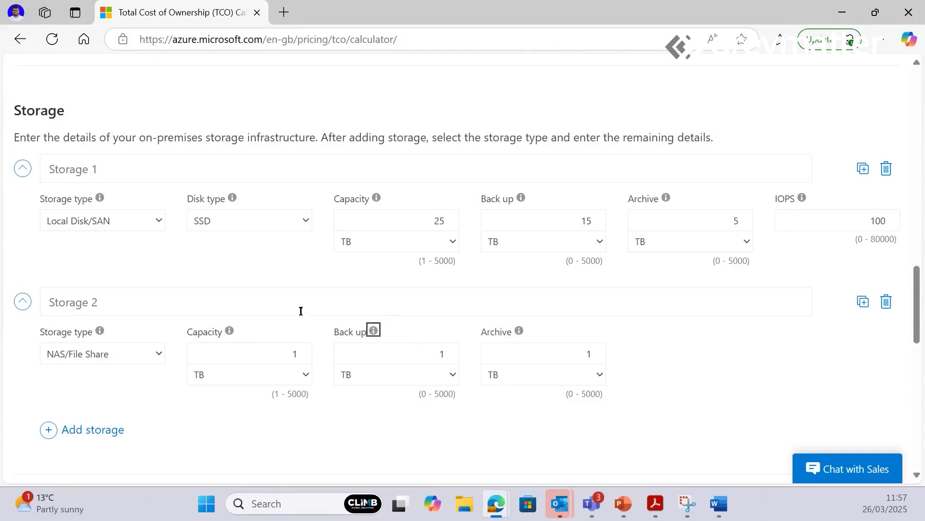
Check the networking destination regions, keep UK South, and continue to the Adjust assumptions stage.
scroll(314, 306, "down", 5)
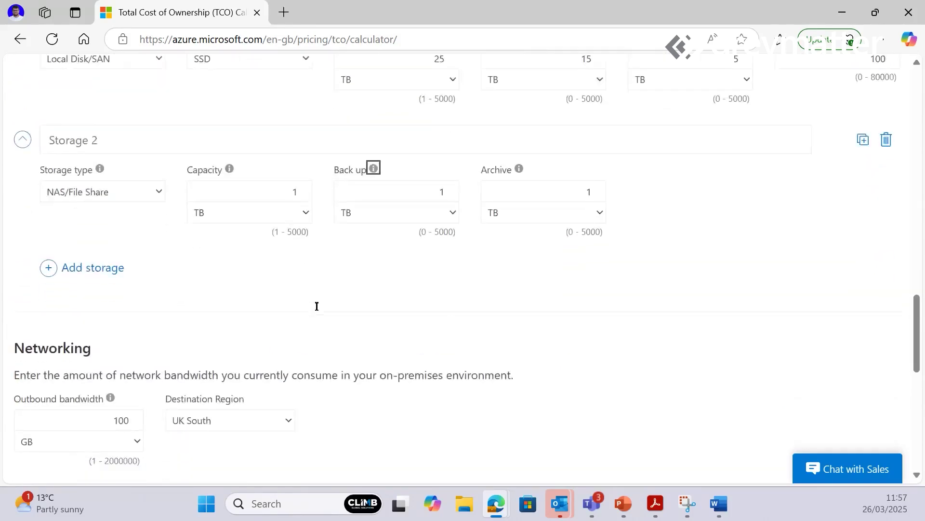
scroll(324, 287, "down", 2)
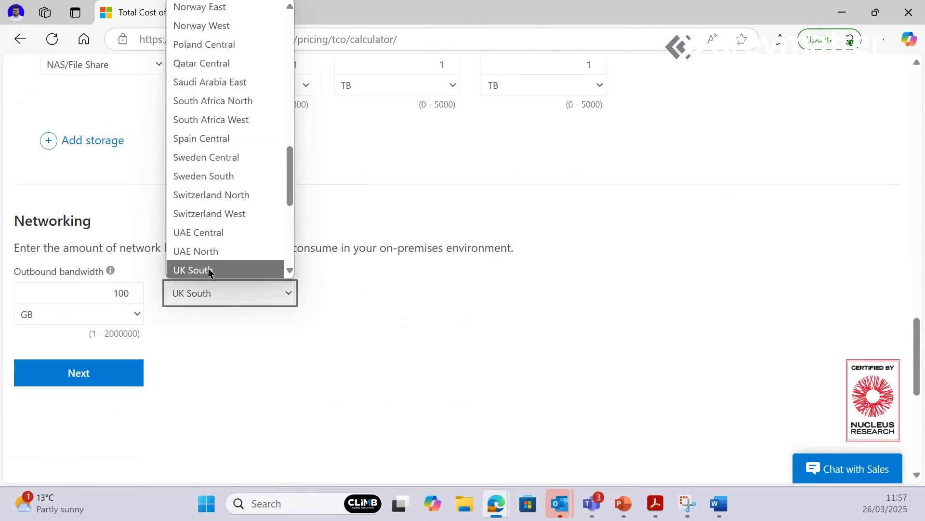
scroll(237, 217, "down", 1)
scroll(237, 219, "down", 1)
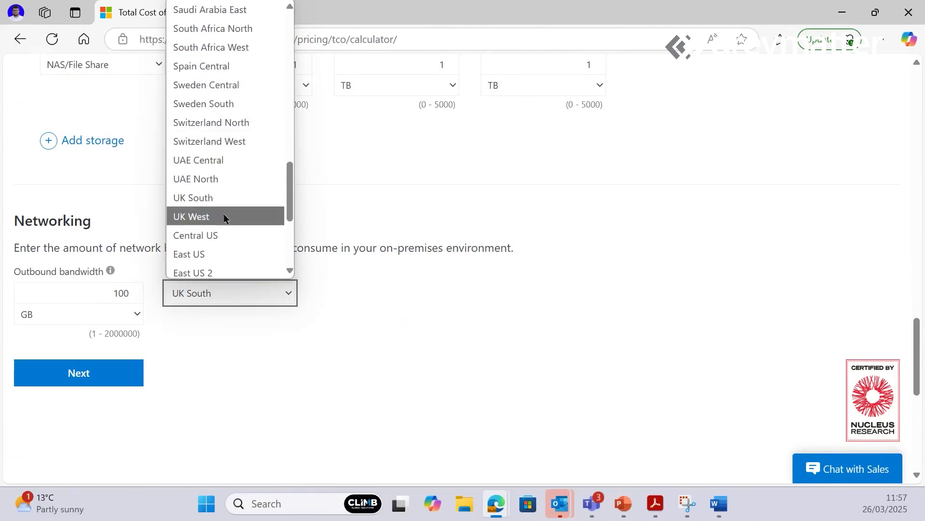
left_click(419, 359)
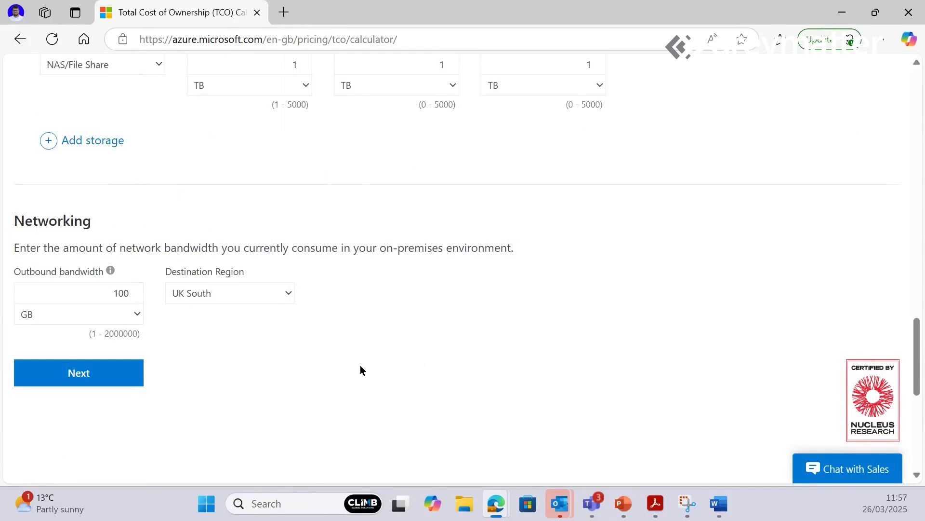
left_click(103, 378)
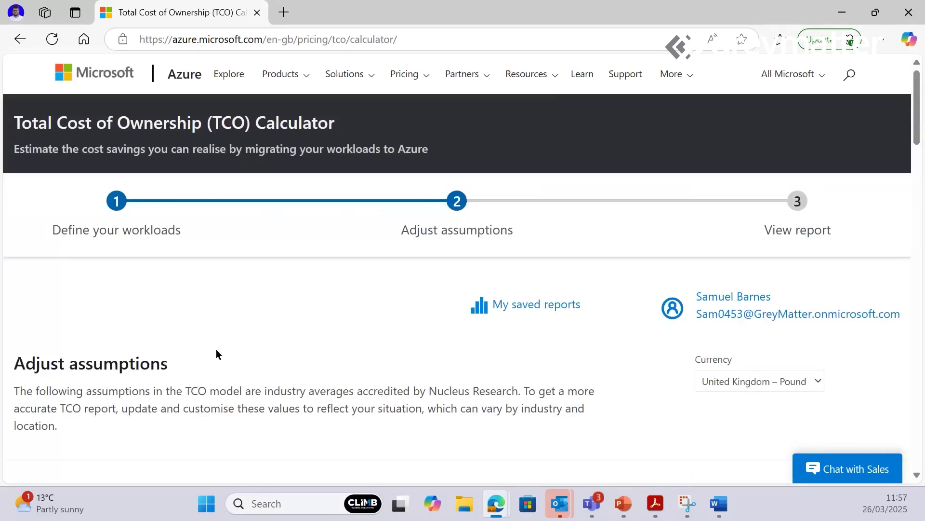
Review the Software Assurance coverage settings, and switch geo-redundant storage (GRS) on and back off.
scroll(271, 336, "down", 5)
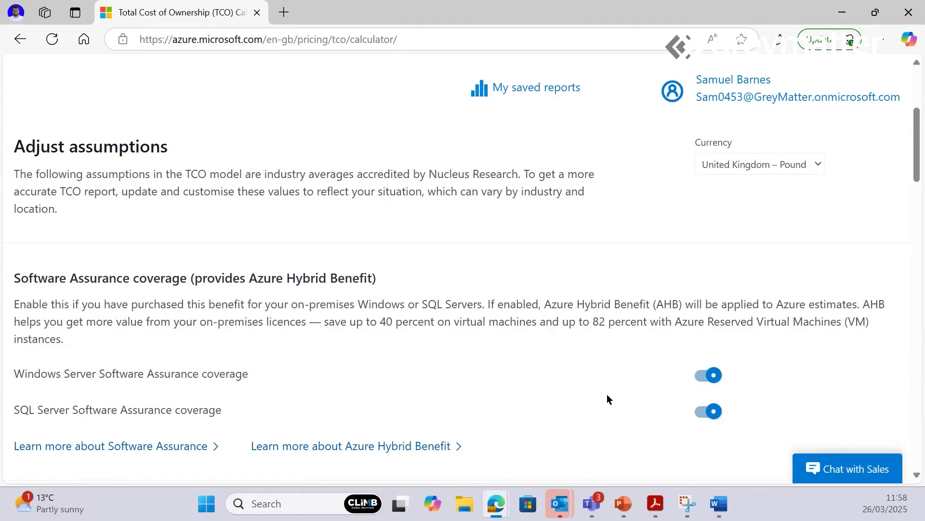
scroll(599, 387, "down", 3)
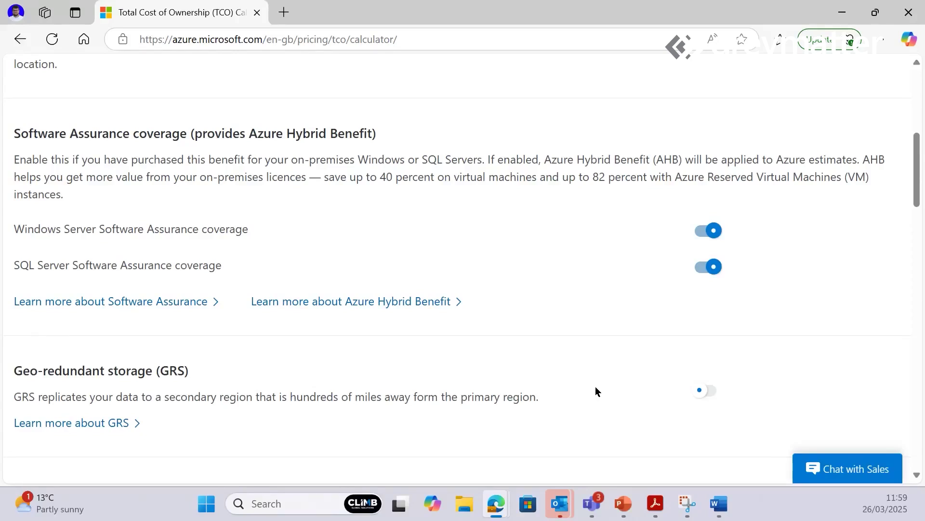
left_click(706, 390)
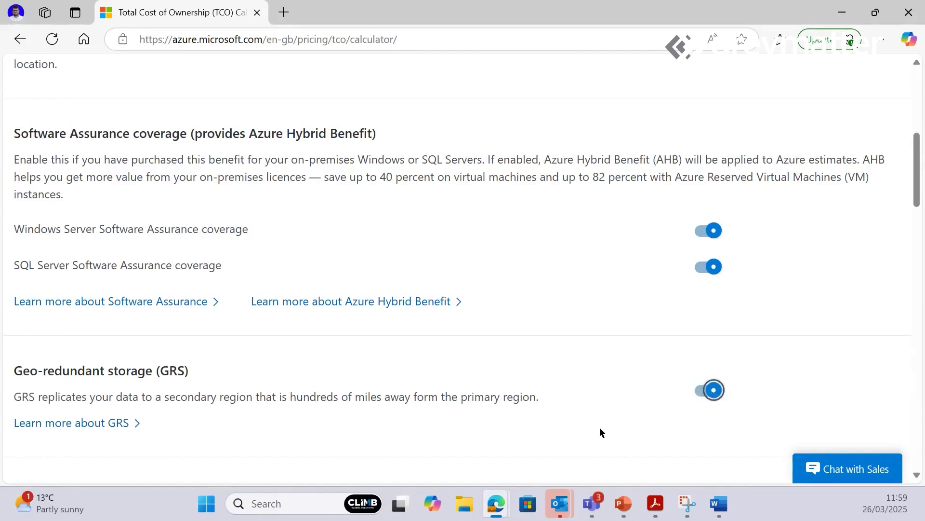
left_click(708, 391)
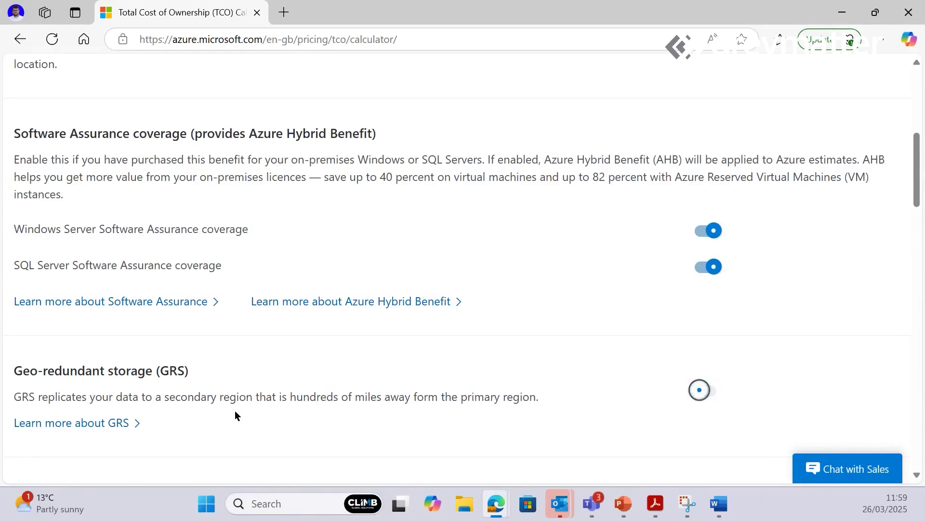
Look through the linked GRS documentation on Azure Storage redundancy, and go back to the calculator.
left_click(114, 427)
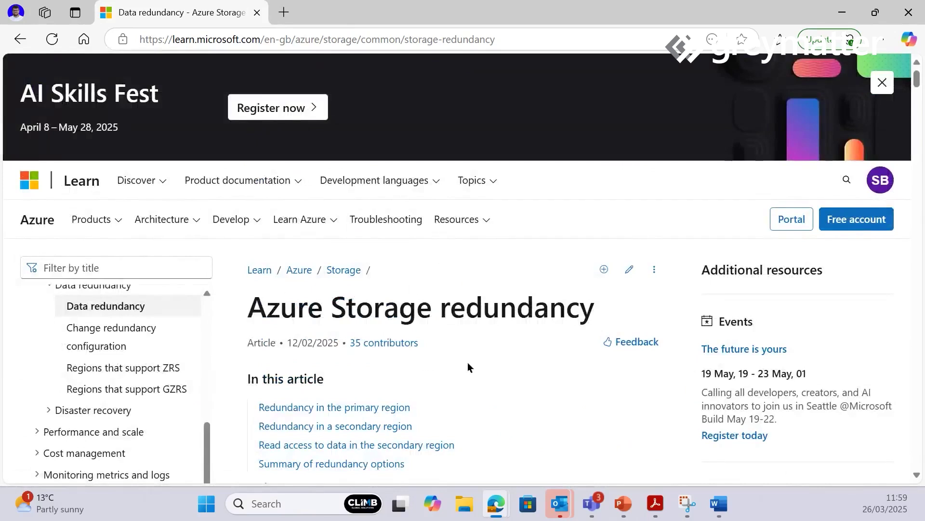
scroll(504, 372, "down", 4)
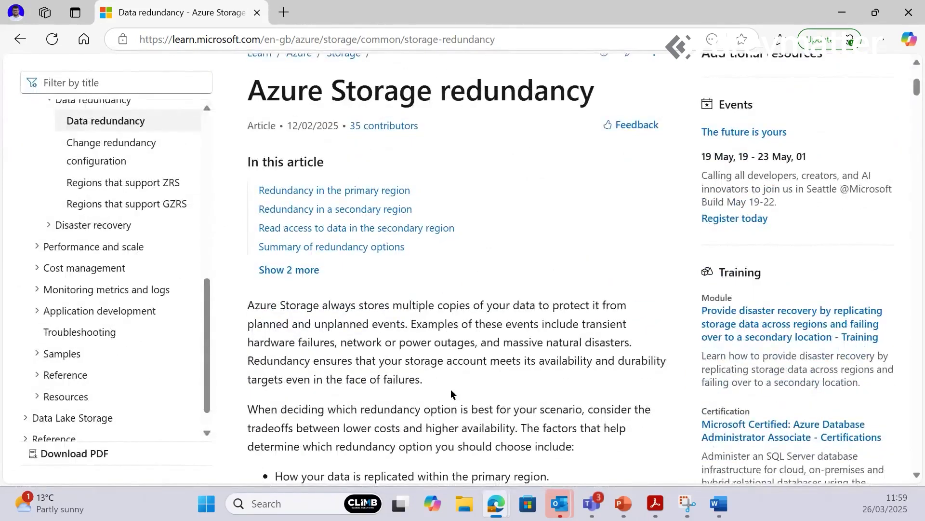
key("alt+Left")
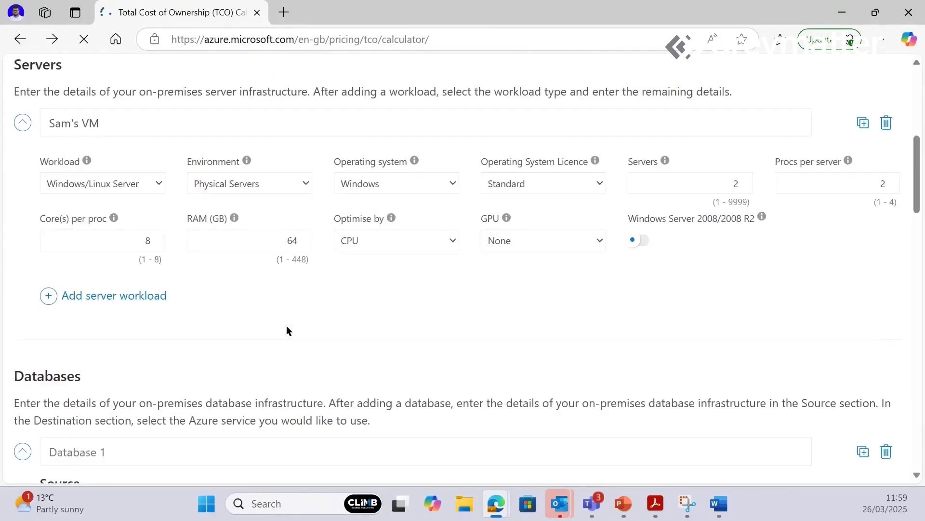
Advance from the workload definitions to Adjust assumptions again and bring up the Virtual Machine costs section.
scroll(298, 313, "down", 8)
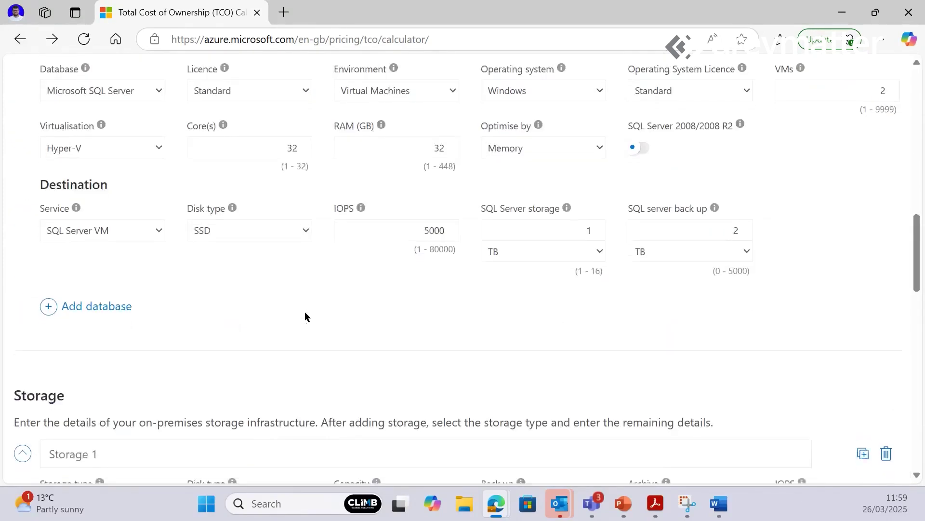
scroll(306, 316, "down", 16)
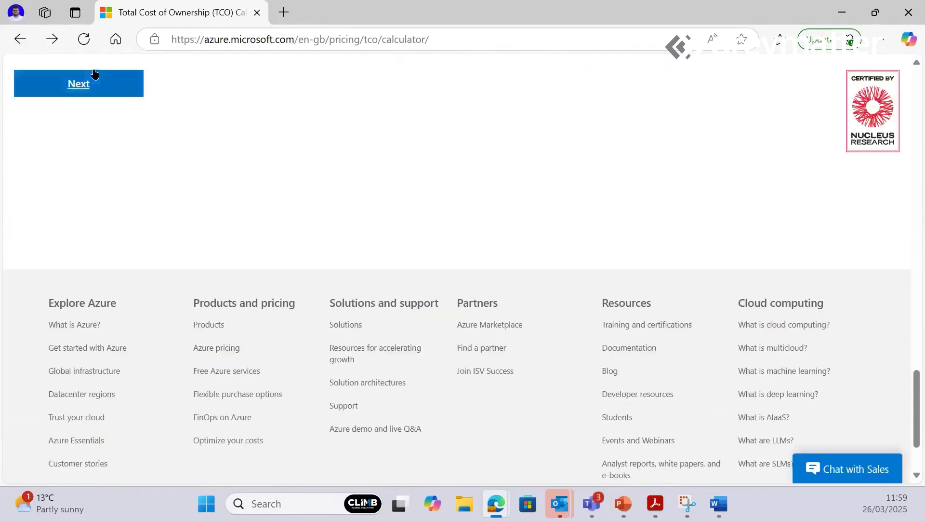
left_click(95, 74)
scroll(302, 301, "down", 9)
scroll(304, 301, "down", 3)
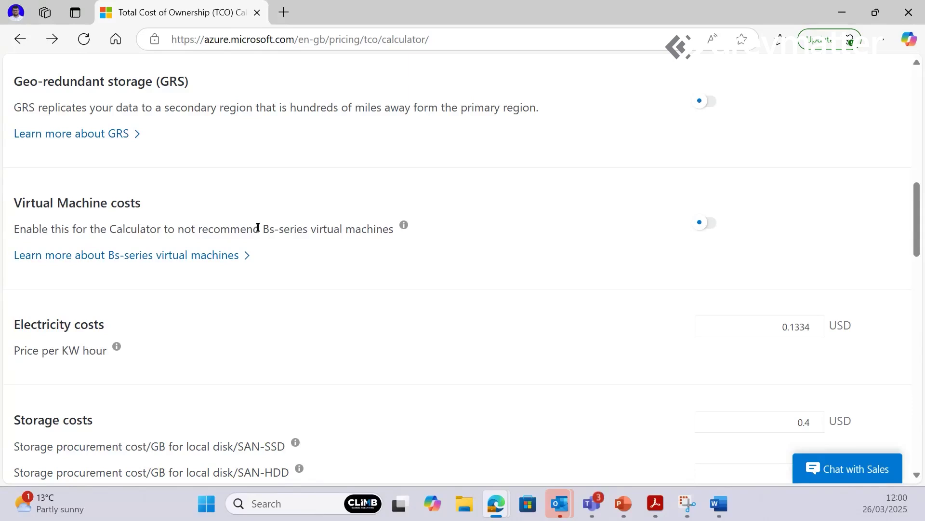
Stop the calculator from recommending Bs-series virtual machines, and set the currency to United Kingdom – Pound (£) GBP.
left_click(712, 223)
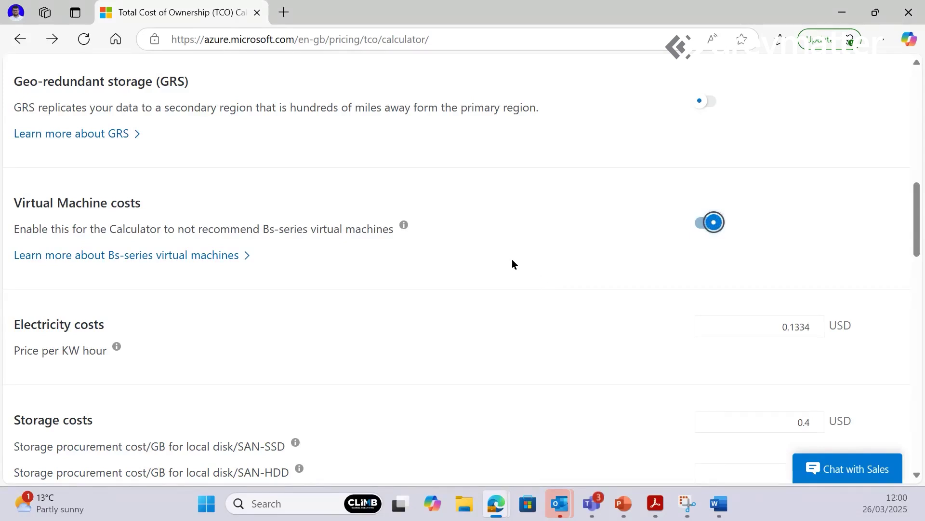
scroll(510, 262, "down", 1)
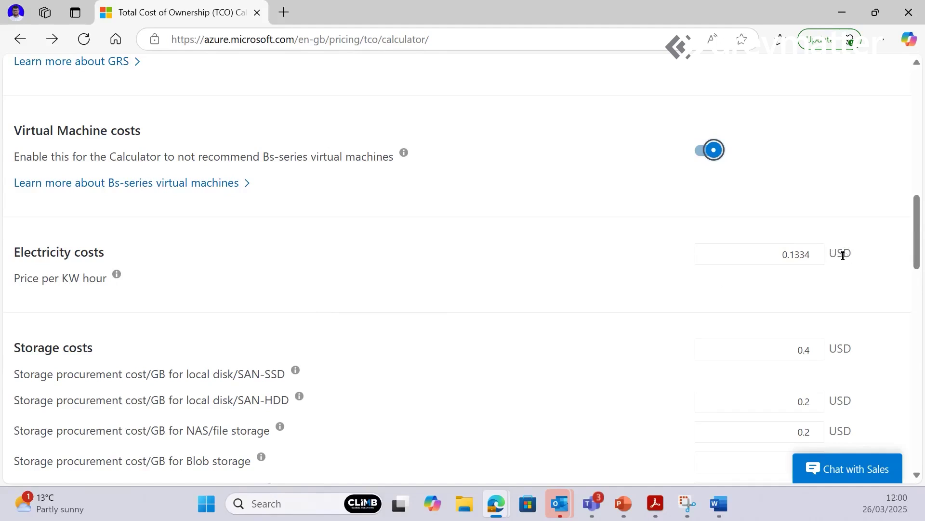
scroll(843, 256, "up", 15)
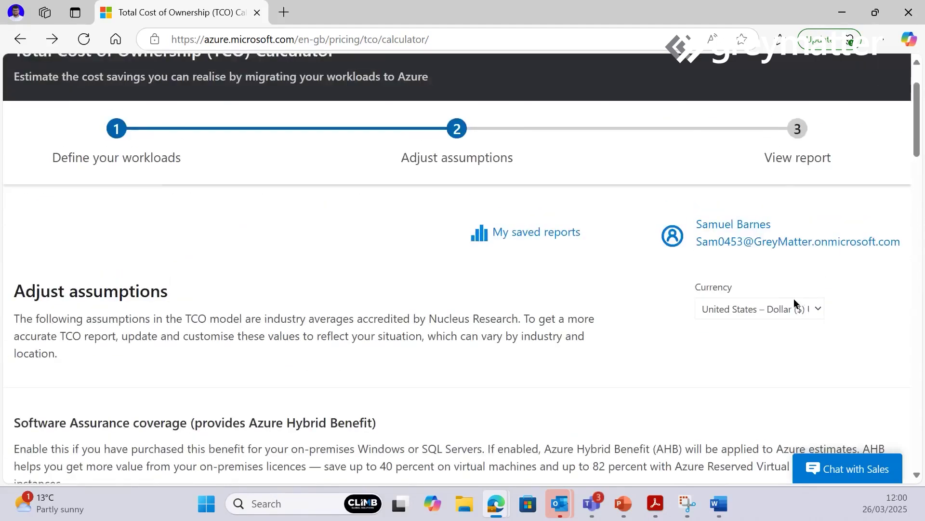
left_click(752, 309)
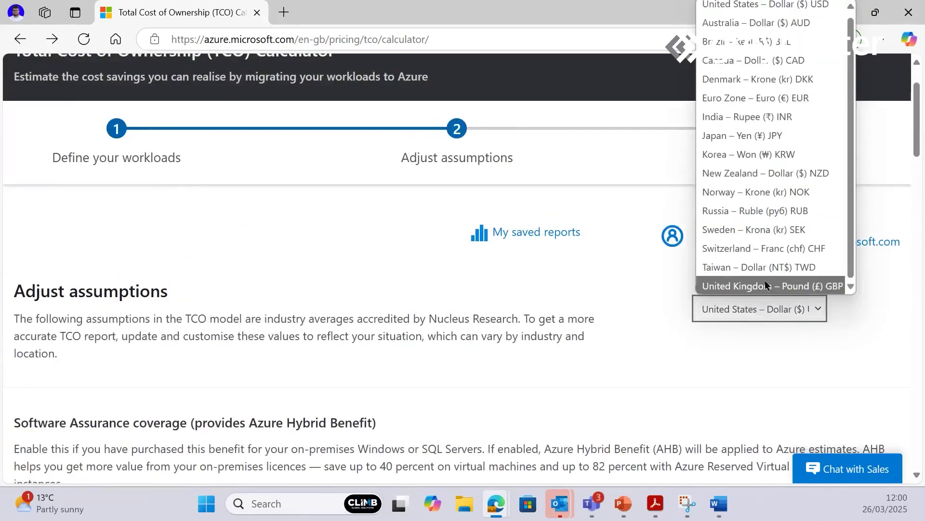
left_click(762, 289)
Set the electricity price per KW hour to 0.181 GBP.
scroll(714, 355, "down", 14)
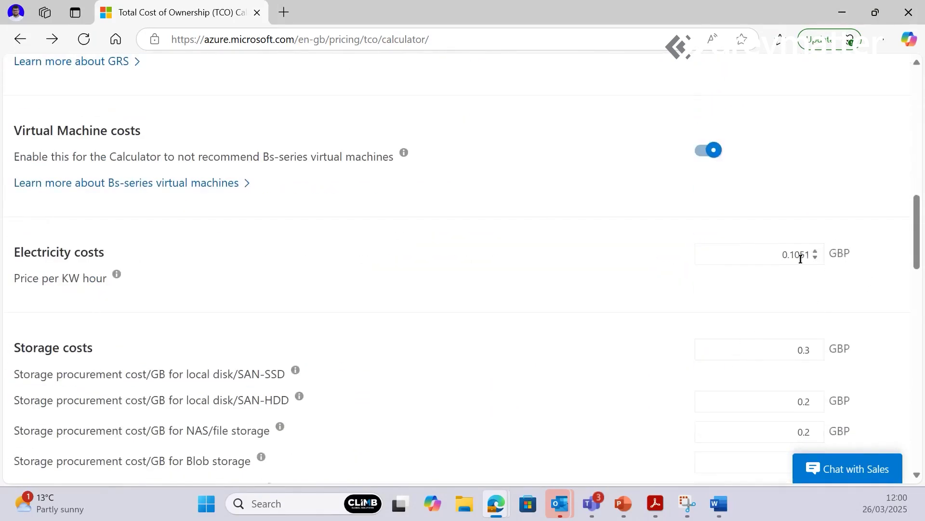
left_click(815, 251)
left_click(685, 302)
Review the storage and IT labour cost assumptions, and look inside Hardware costs under Other assumptions.
scroll(482, 301, "down", 3)
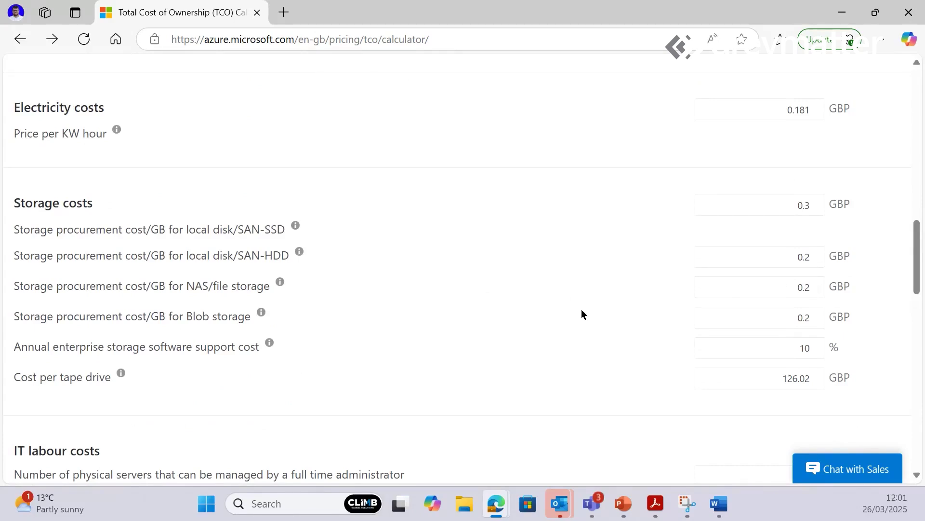
scroll(581, 313, "down", 4)
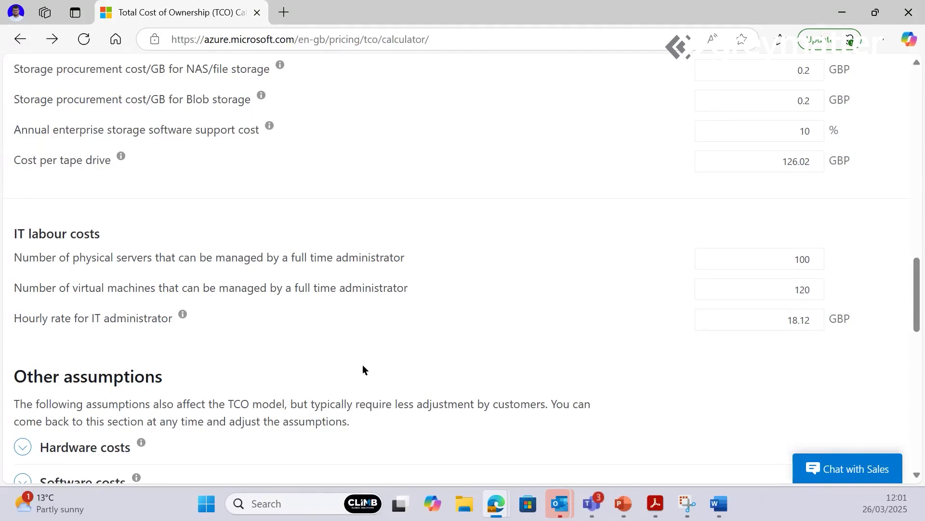
scroll(371, 362, "down", 3)
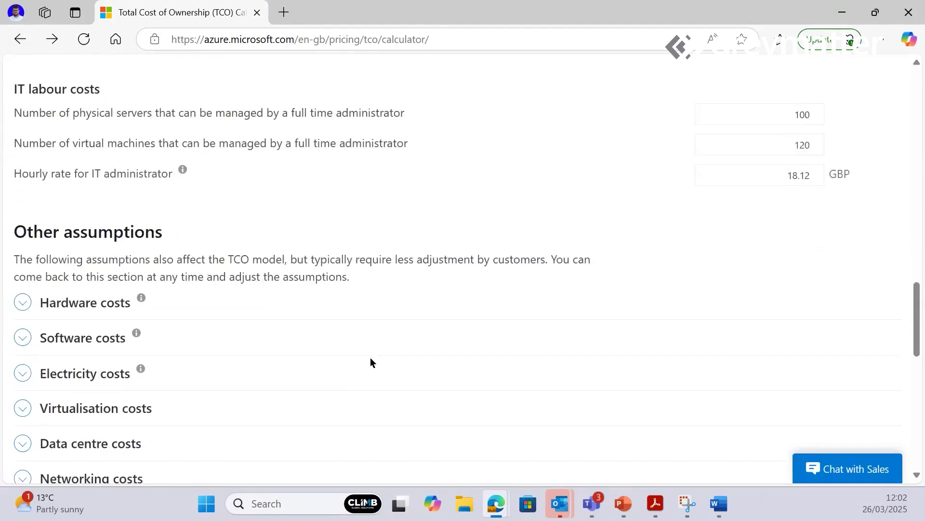
scroll(291, 341, "down", 2)
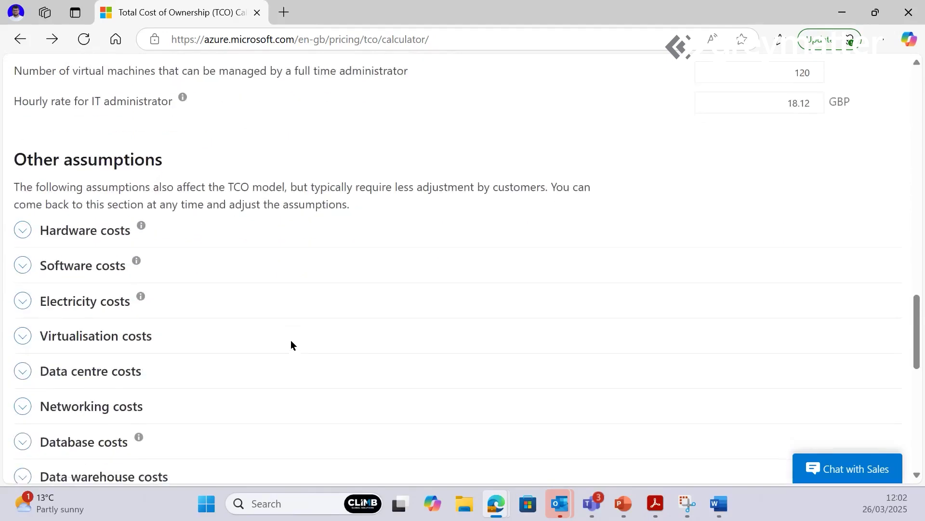
left_click(19, 229)
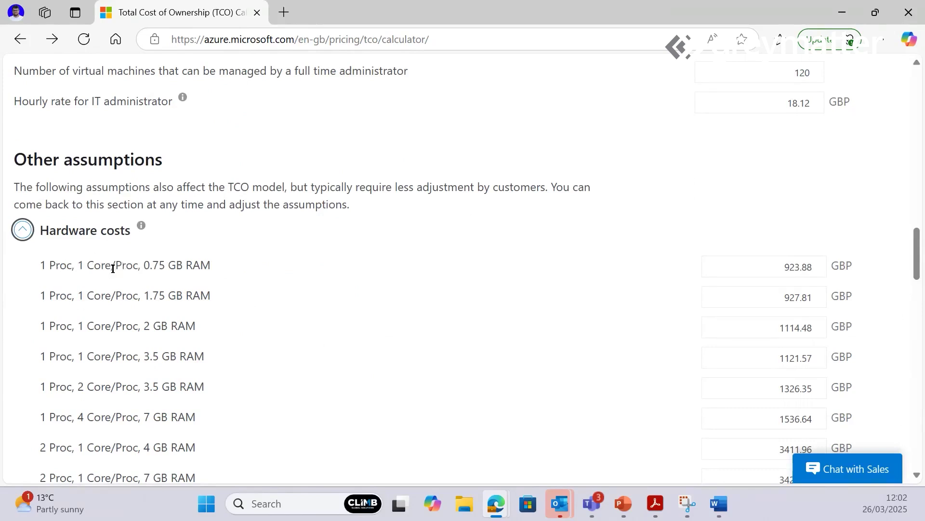
left_click(22, 230)
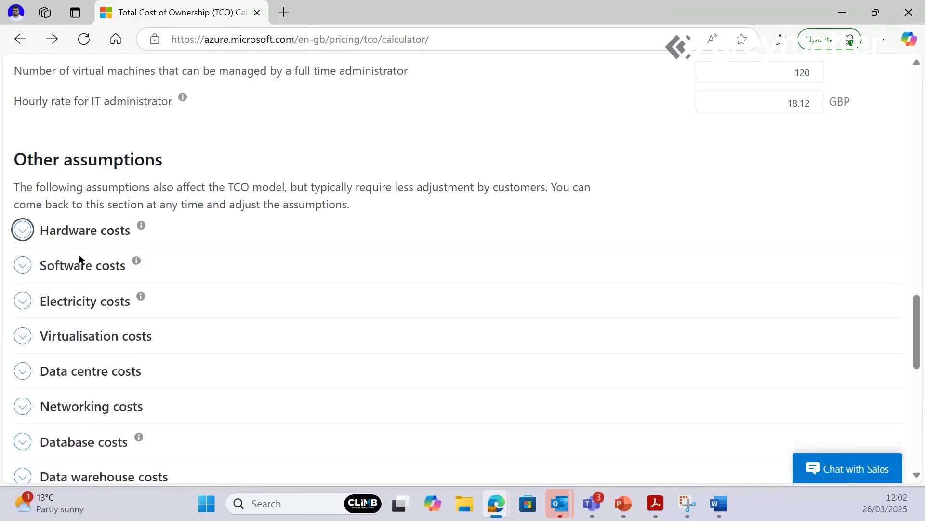
Examine the power ratings per hardware configuration under Electricity costs, and collapse that section again.
left_click(22, 301)
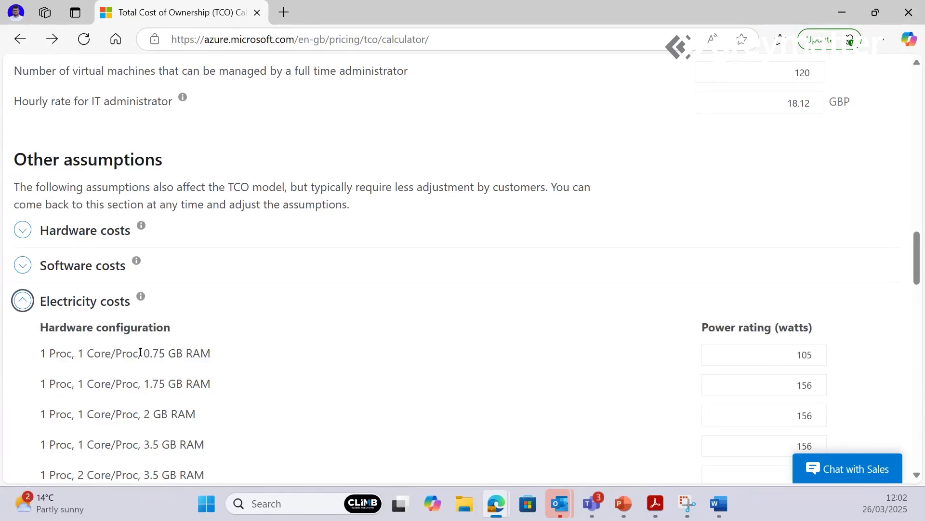
scroll(418, 347, "down", 1)
scroll(424, 346, "down", 4)
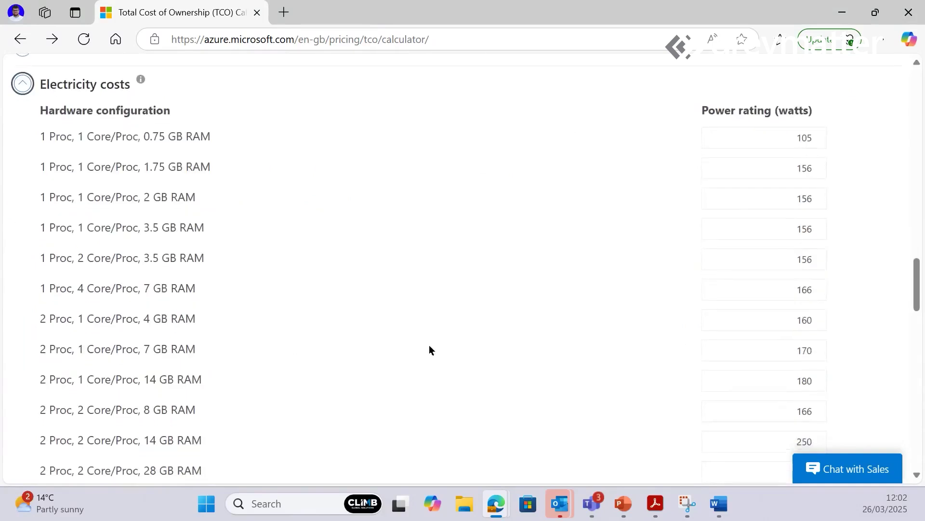
scroll(292, 304, "up", 3)
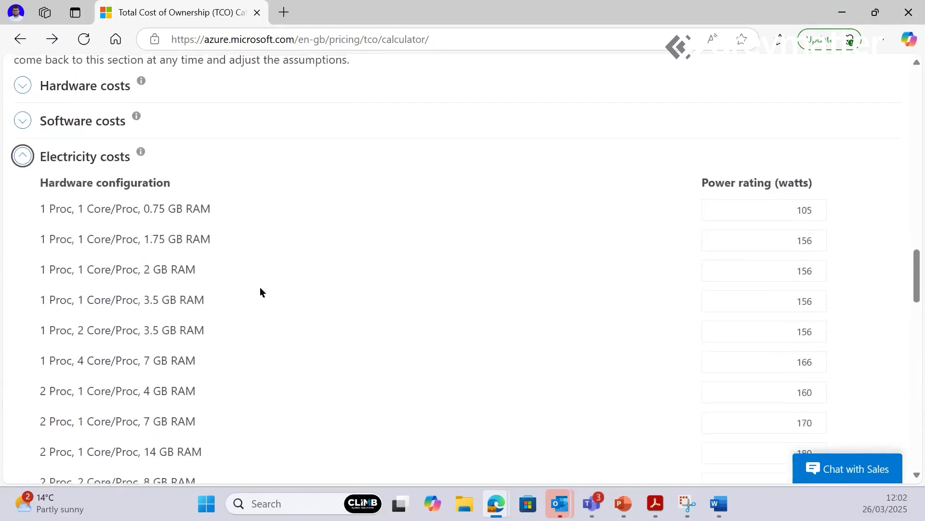
left_click(23, 155)
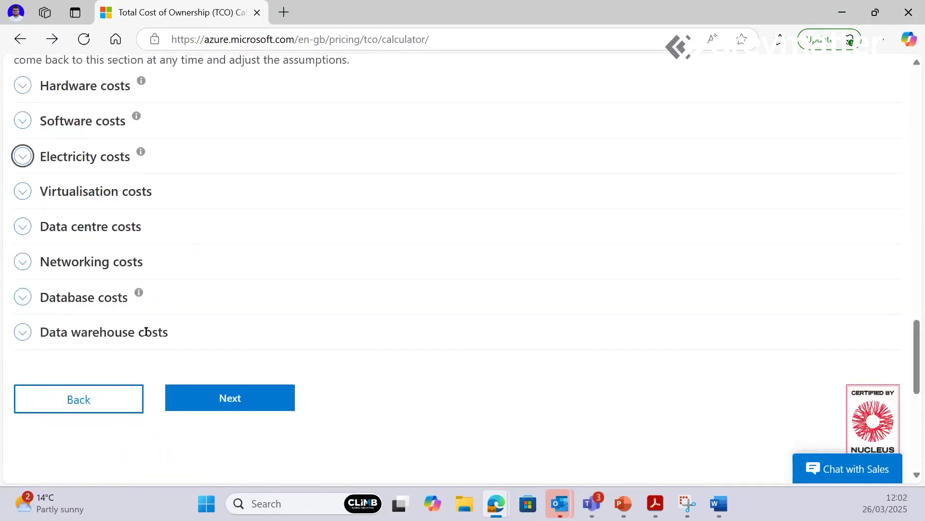
Review the SQL Server licence and Software Assurance prices under Database costs, and continue to the View report stage.
left_click(21, 296)
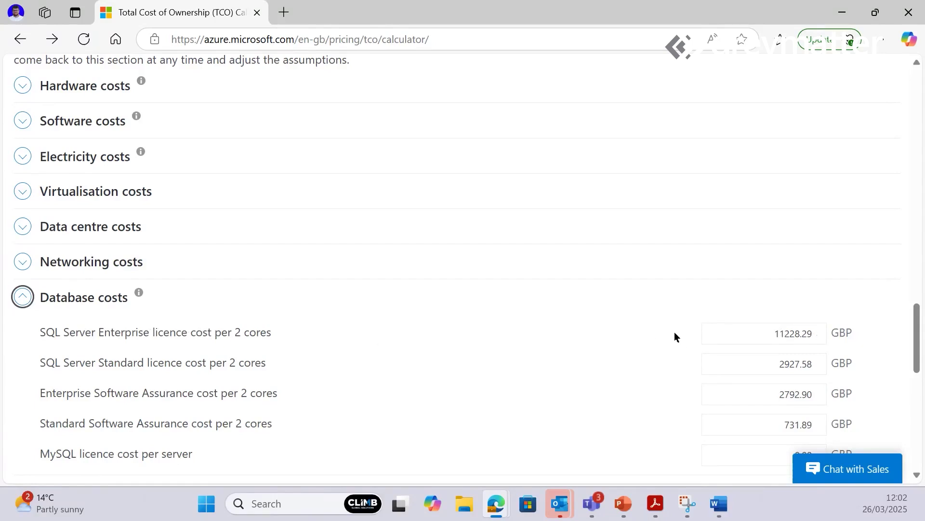
scroll(448, 338, "down", 3)
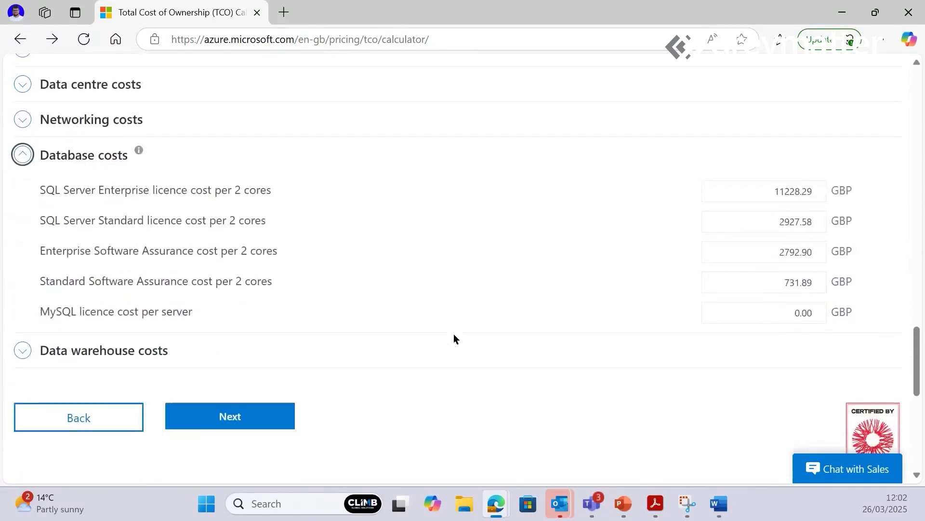
left_click(230, 414)
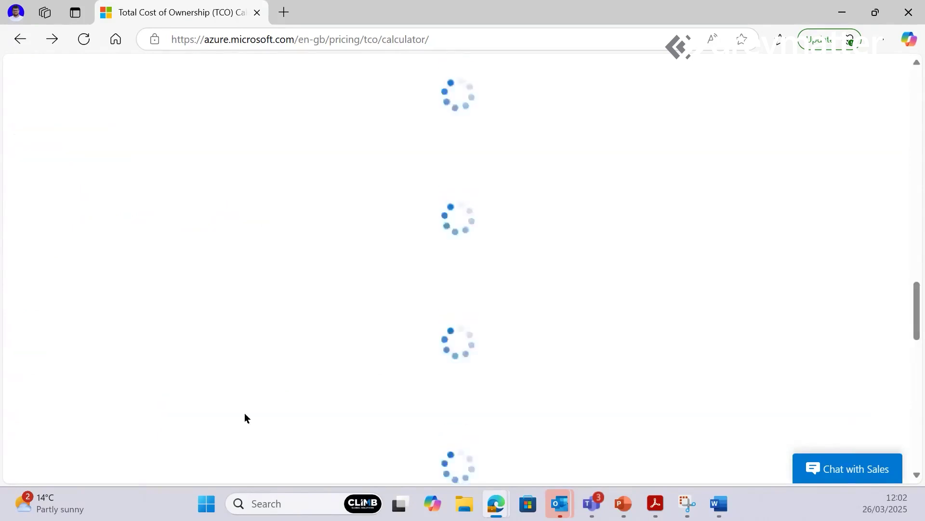
Examine the TCO report's estimated five-year savings, the on-premises versus Azure cost chart and the total cost breakdowns.
scroll(347, 381, "down", 10)
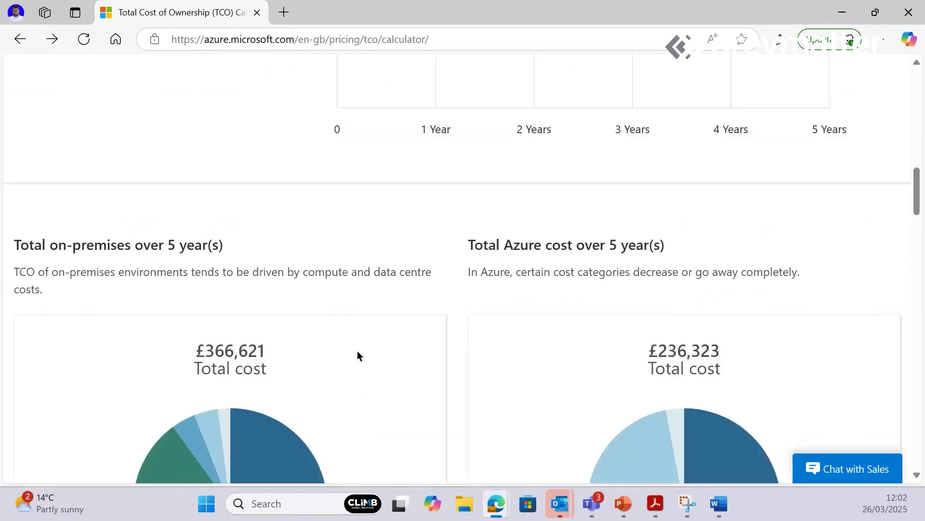
scroll(387, 299, "up", 5)
scroll(363, 308, "up", 4)
scroll(363, 308, "up", 3)
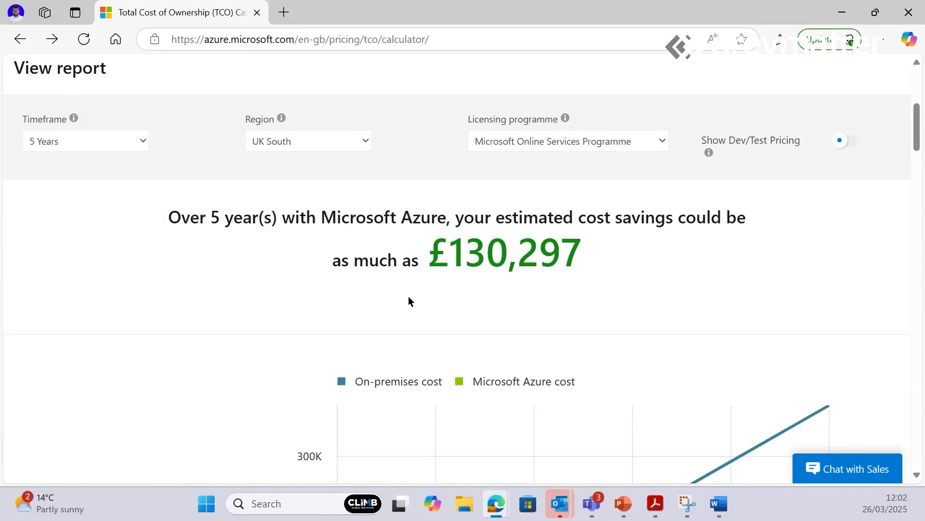
scroll(408, 296, "down", 1)
scroll(416, 297, "down", 1)
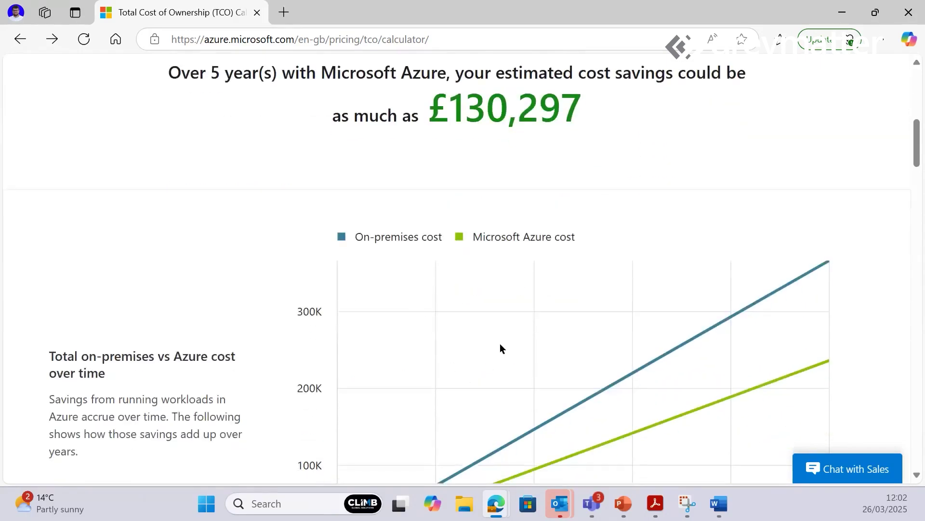
scroll(500, 347, "down", 1)
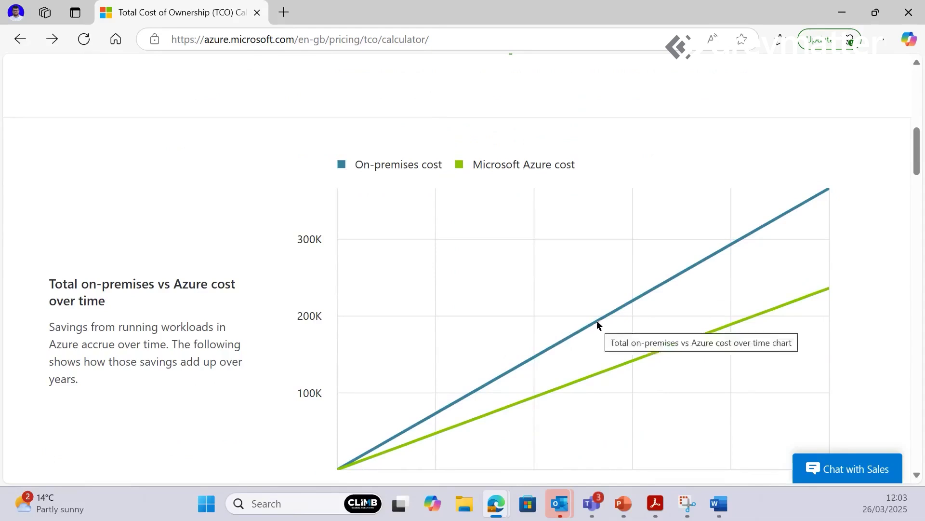
scroll(482, 347, "down", 1)
scroll(454, 328, "down", 4)
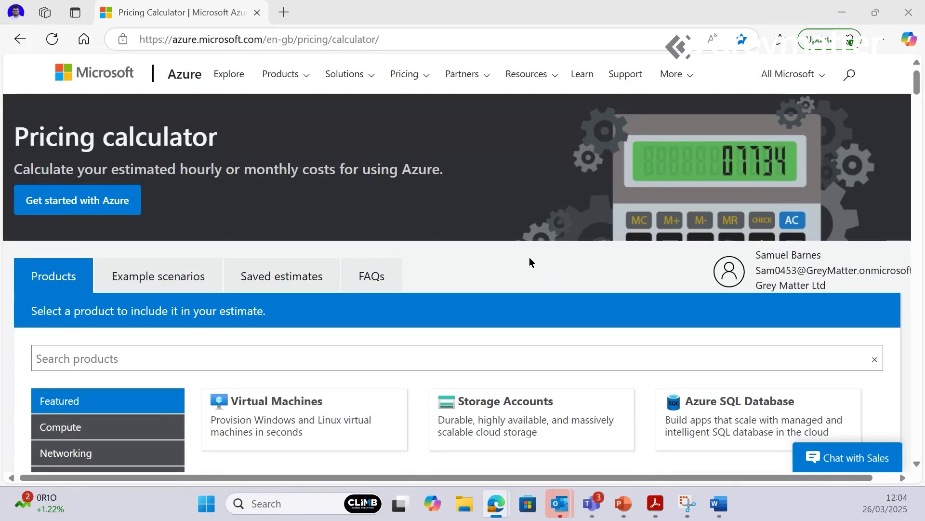
In the Azure Pricing calculator, set the estimate's currency to United Kingdom – Pound (£) GBP.
scroll(529, 260, "down", 8)
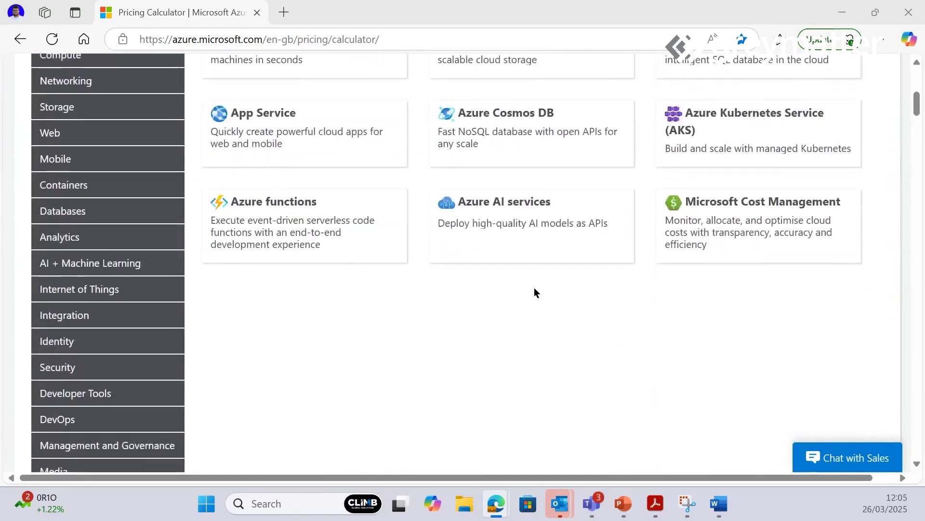
scroll(535, 292, "down", 20)
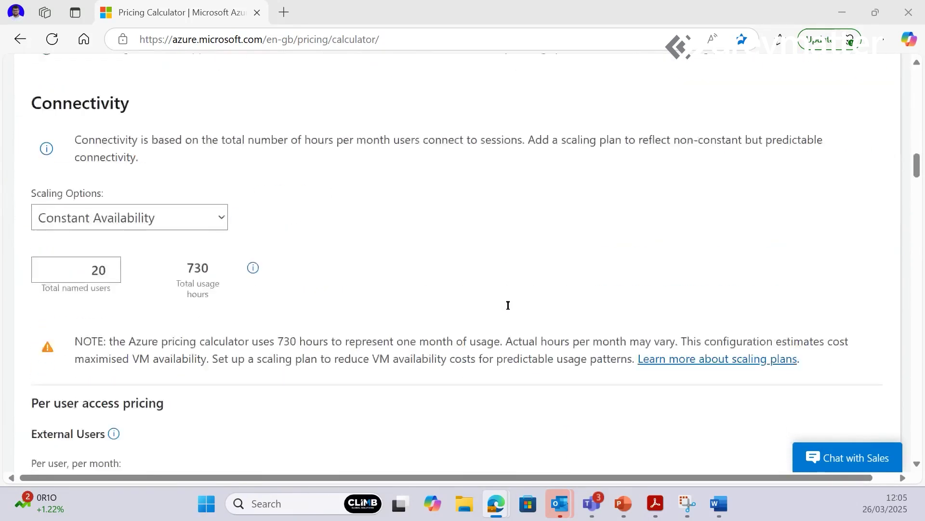
scroll(508, 305, "down", 10)
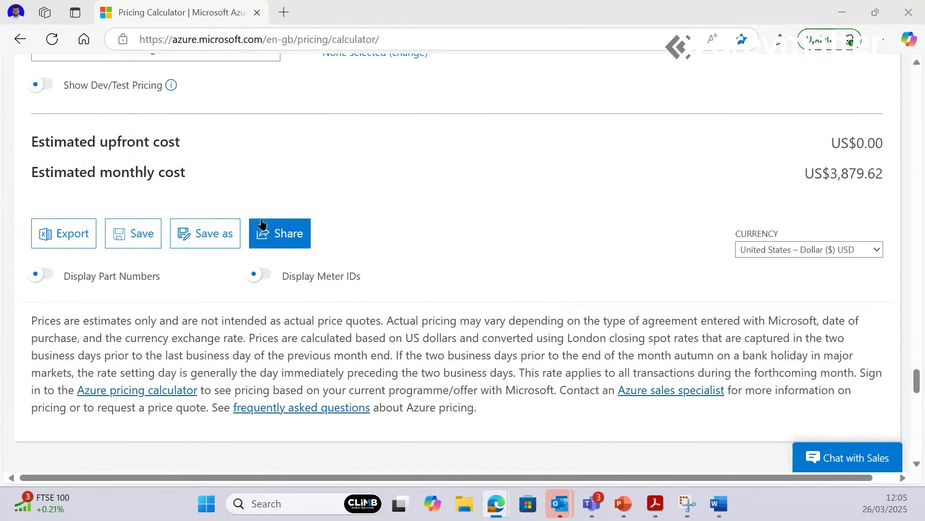
left_click(827, 249)
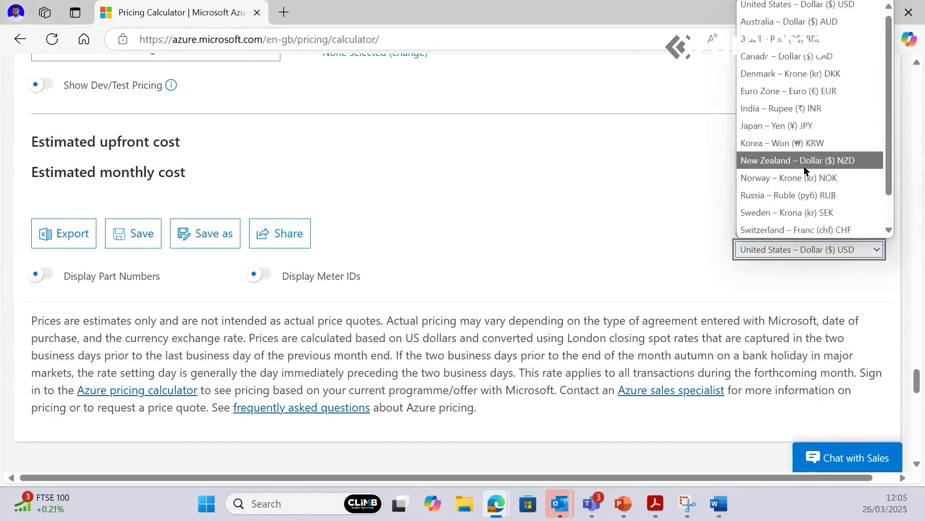
scroll(804, 169, "down", 1)
left_click(813, 229)
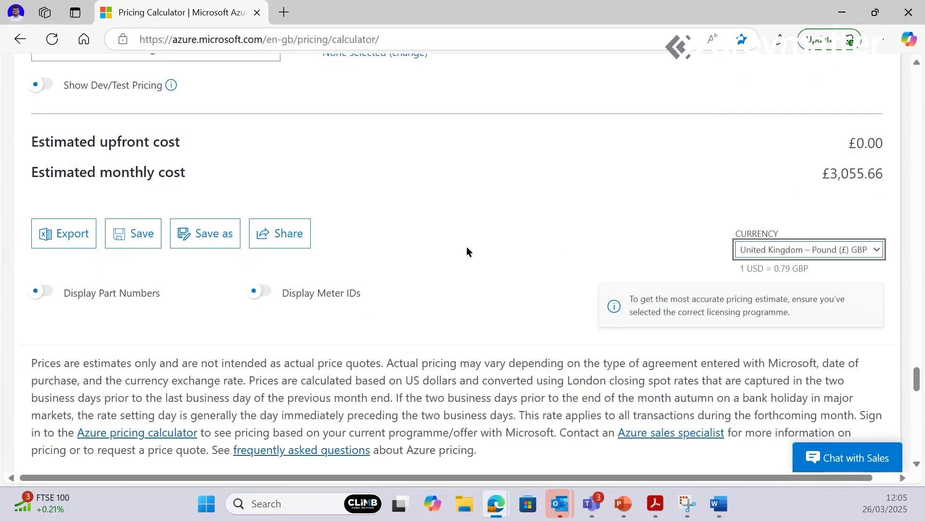
Check the licensing programme options, keep Microsoft Customer Agreement (MCA), and try out Dev/Test pricing on the estimate.
scroll(464, 245, "up", 3)
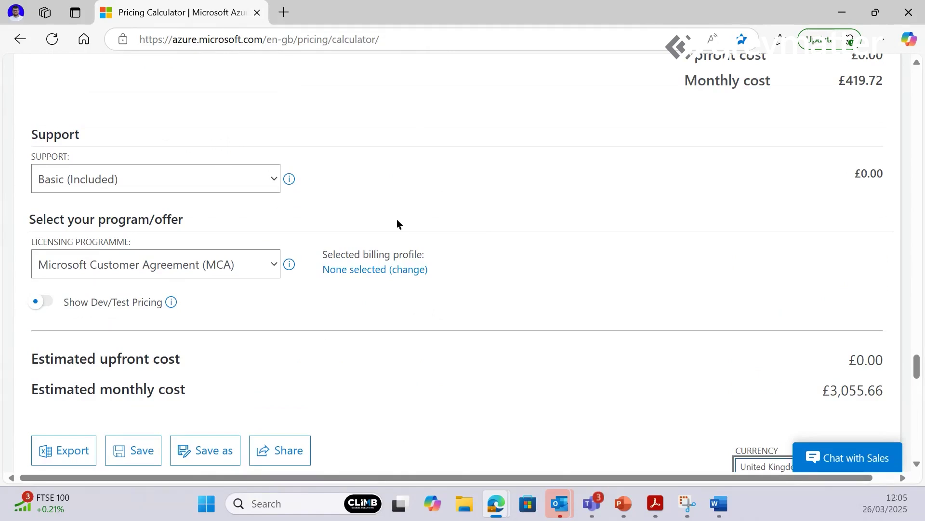
left_click(273, 264)
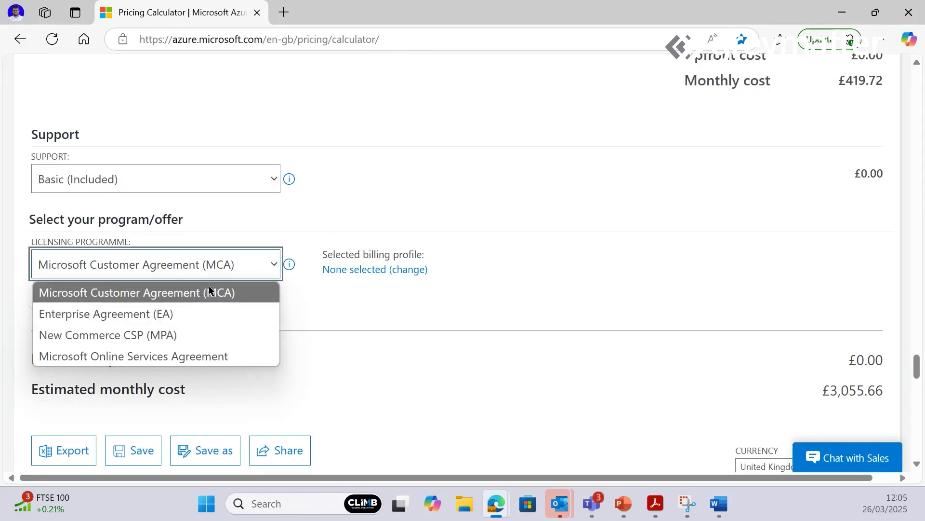
left_click(358, 198)
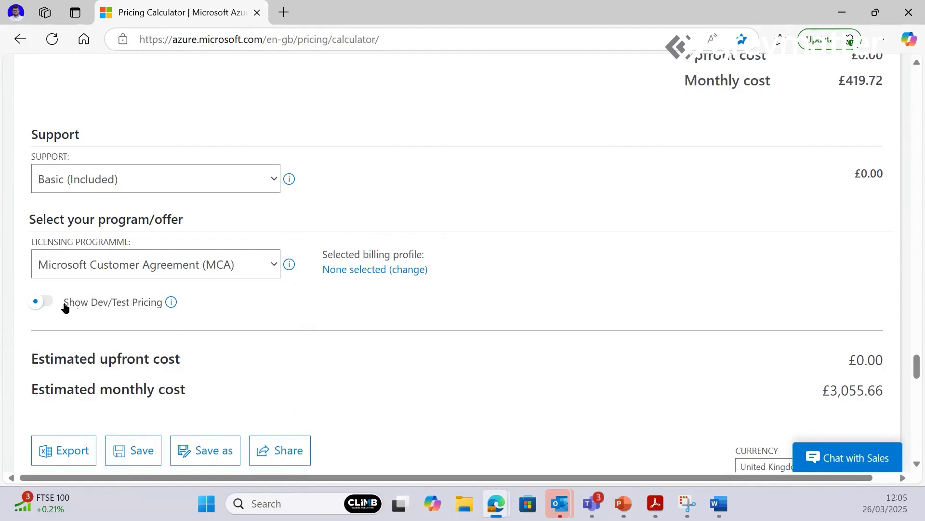
left_click(45, 303)
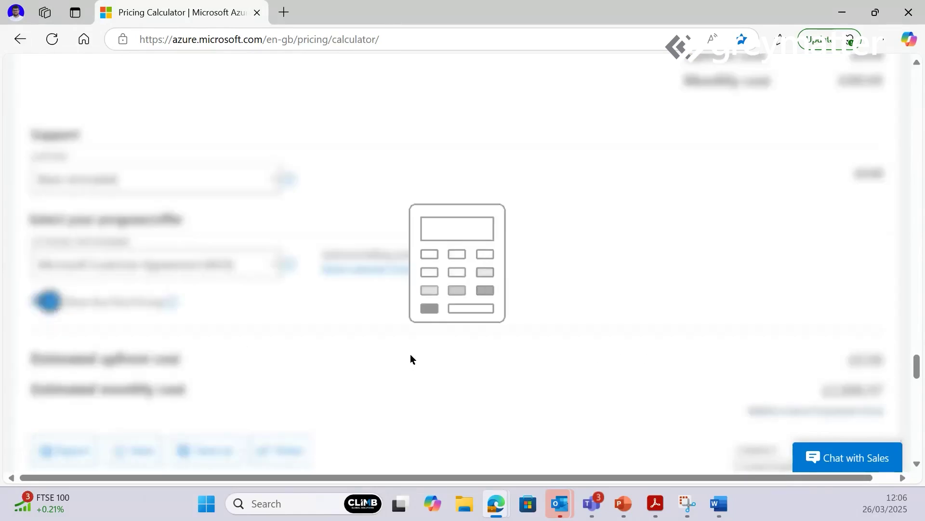
Remove the Virtual Machines and Azure Virtual Desktop items from the estimate.
scroll(530, 340, "up", 6)
scroll(537, 337, "up", 15)
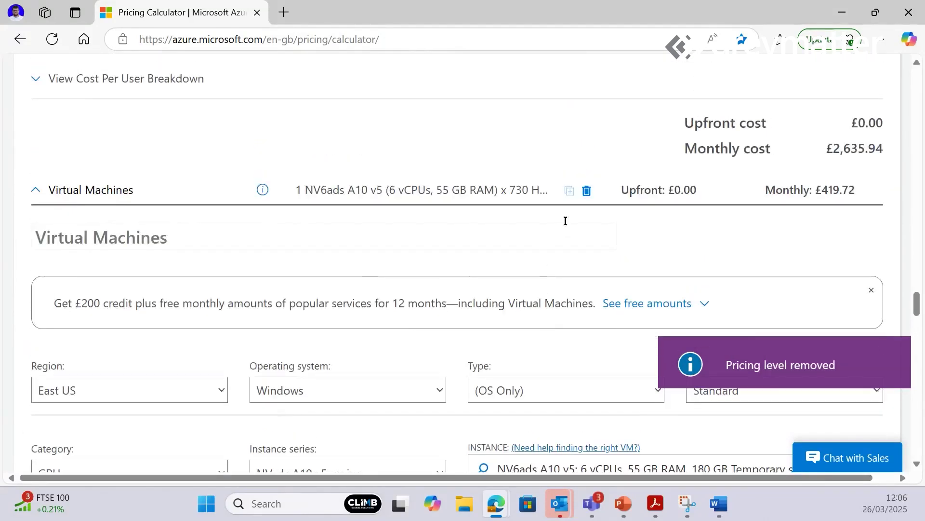
left_click(587, 190)
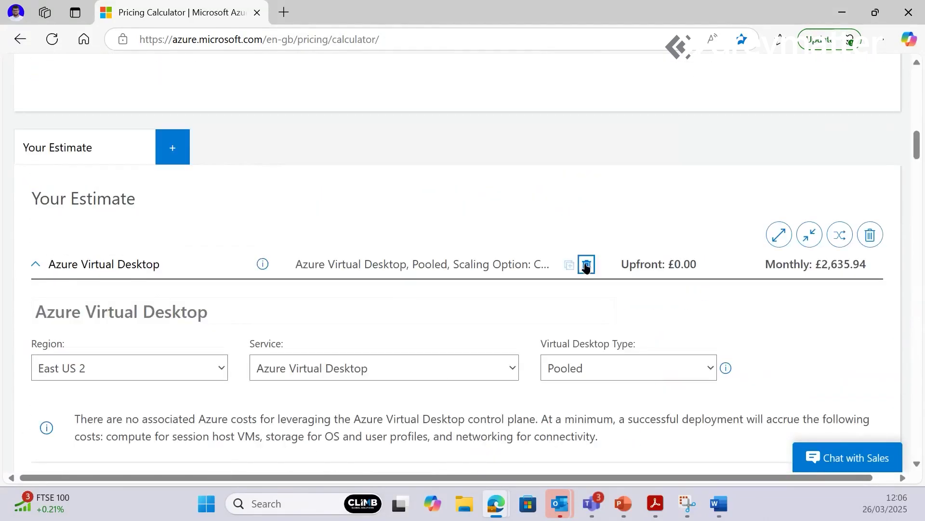
left_click(587, 265)
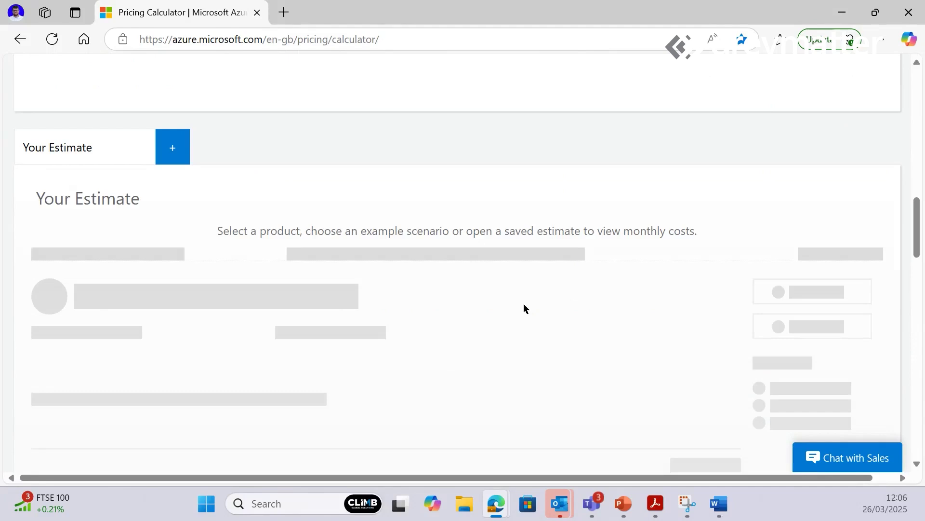
Add Virtual Machines from the featured products to the estimate and view its configuration.
scroll(429, 245, "up", 8)
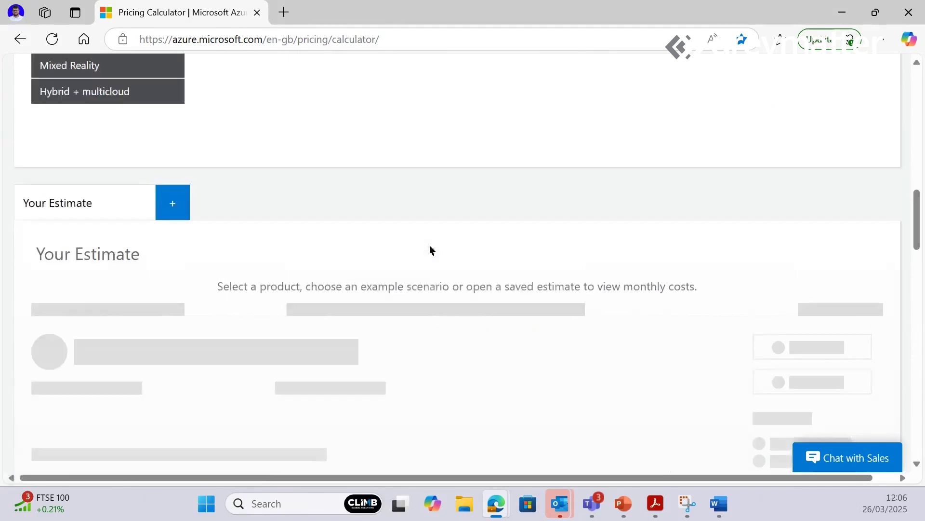
scroll(373, 276, "up", 6)
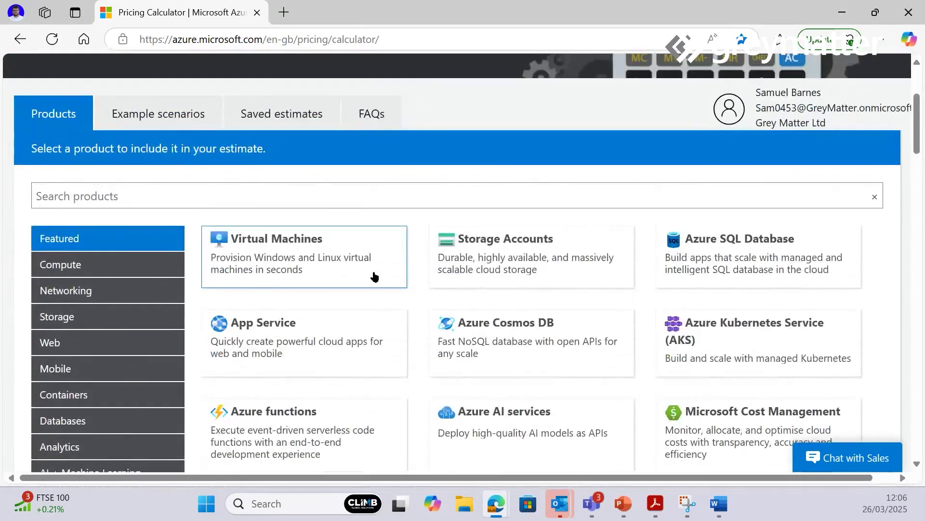
left_click(289, 251)
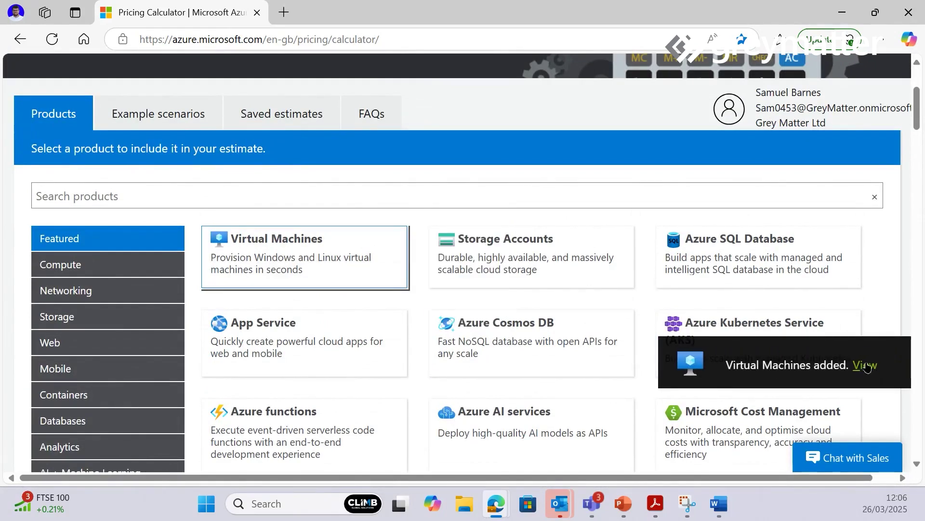
left_click(868, 365)
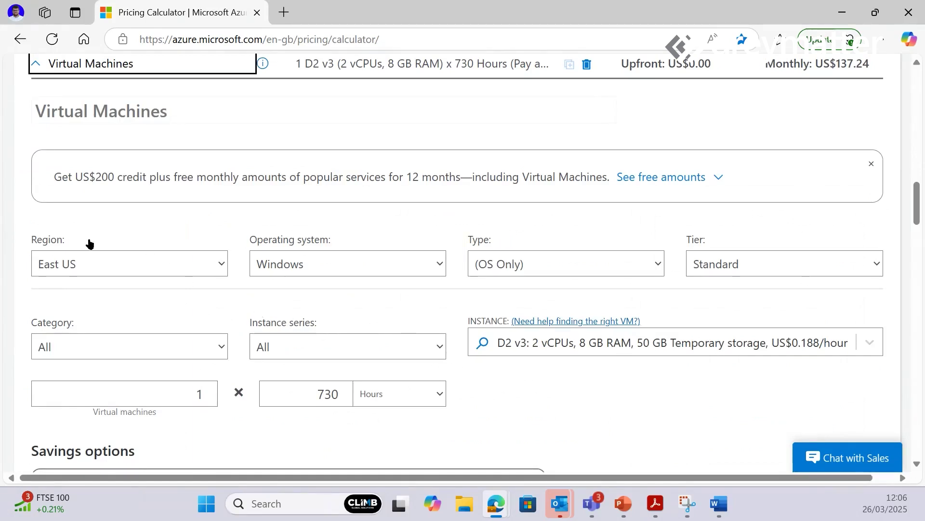
Set the virtual machine's region to UK South.
left_click(96, 259)
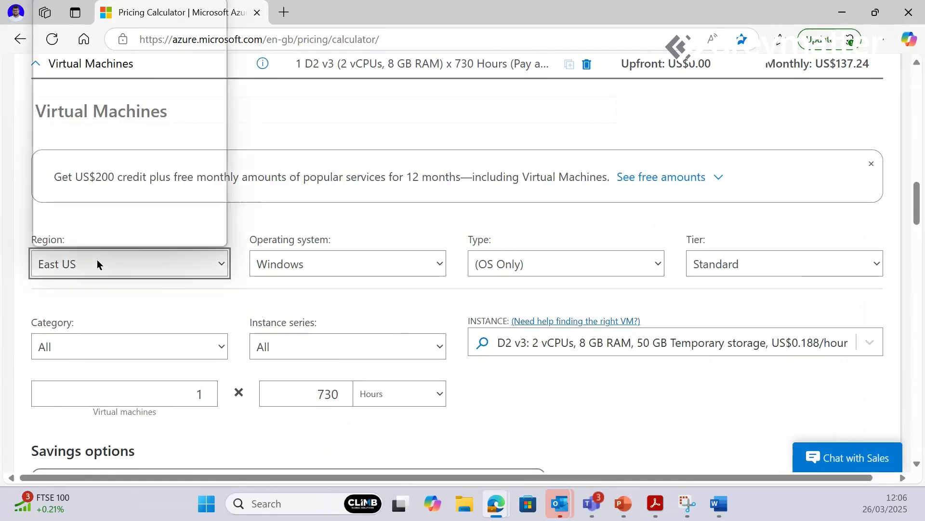
scroll(129, 167, "down", 3)
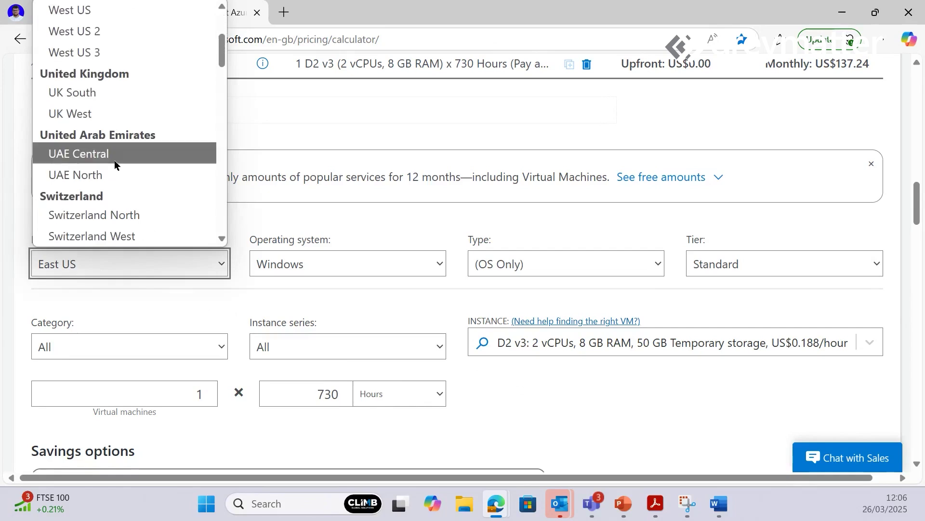
left_click(73, 93)
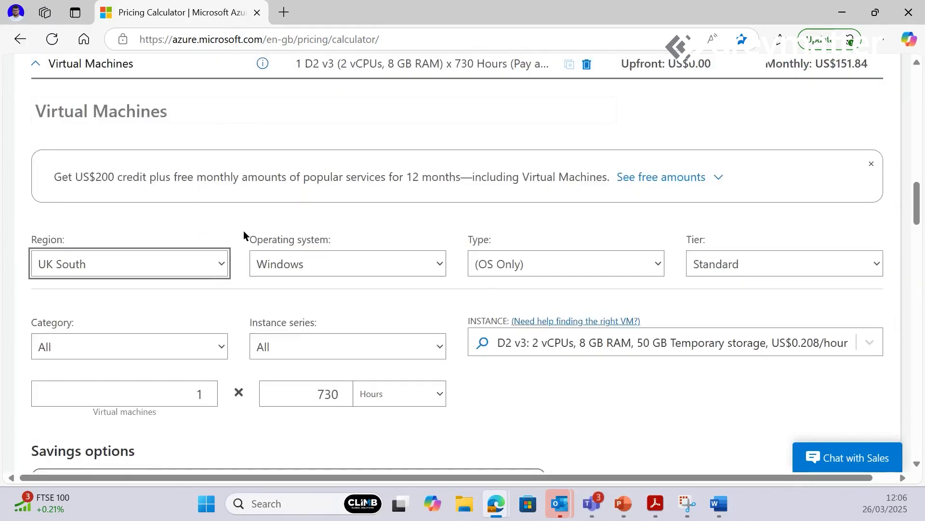
Check the operating system, type and tier options, keeping Windows, (OS Only) and Standard.
left_click(326, 261)
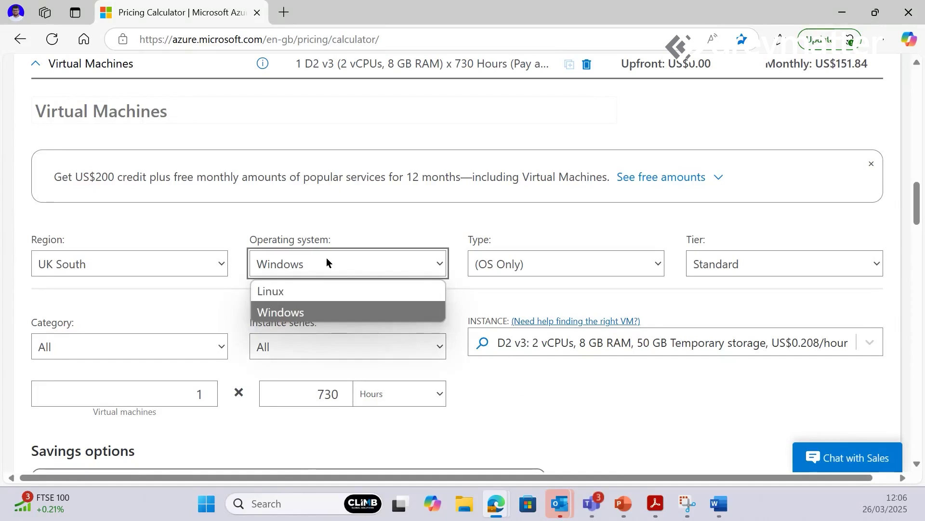
left_click(403, 234)
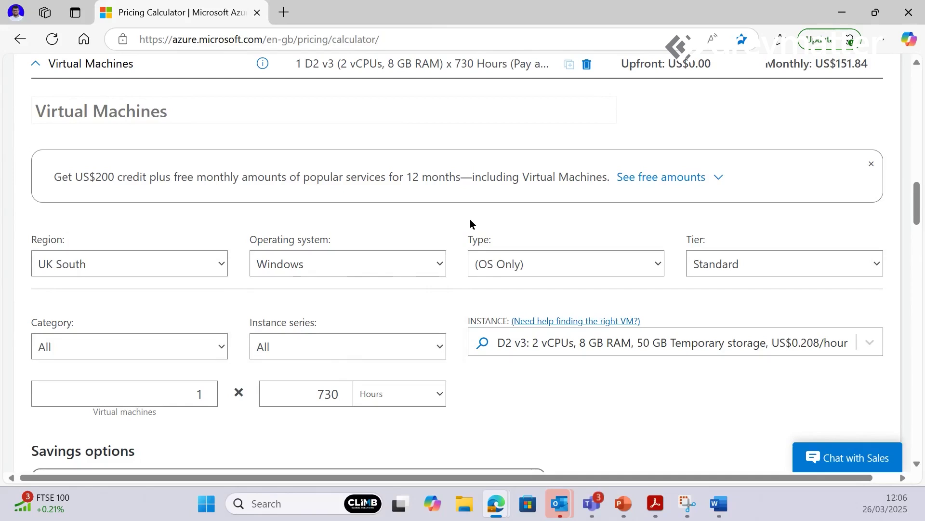
left_click(558, 270)
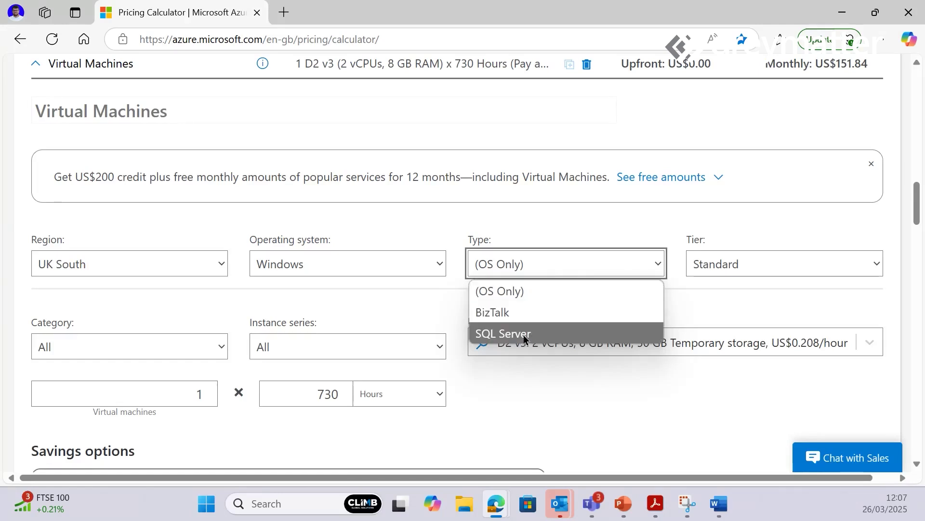
left_click(567, 268)
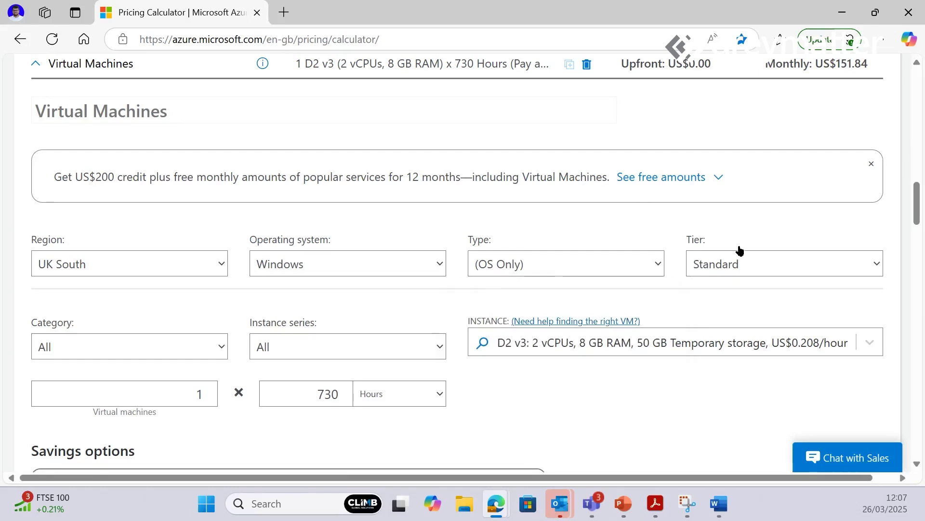
left_click(742, 263)
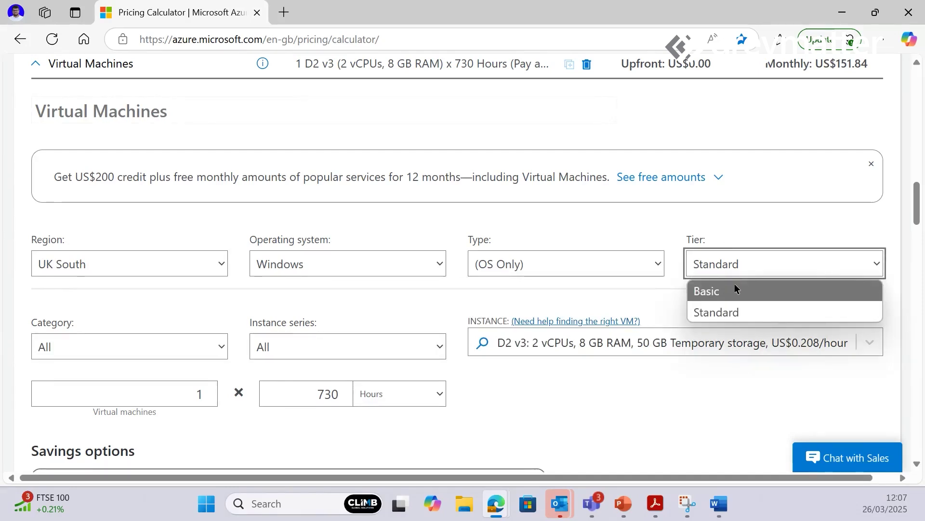
left_click(712, 314)
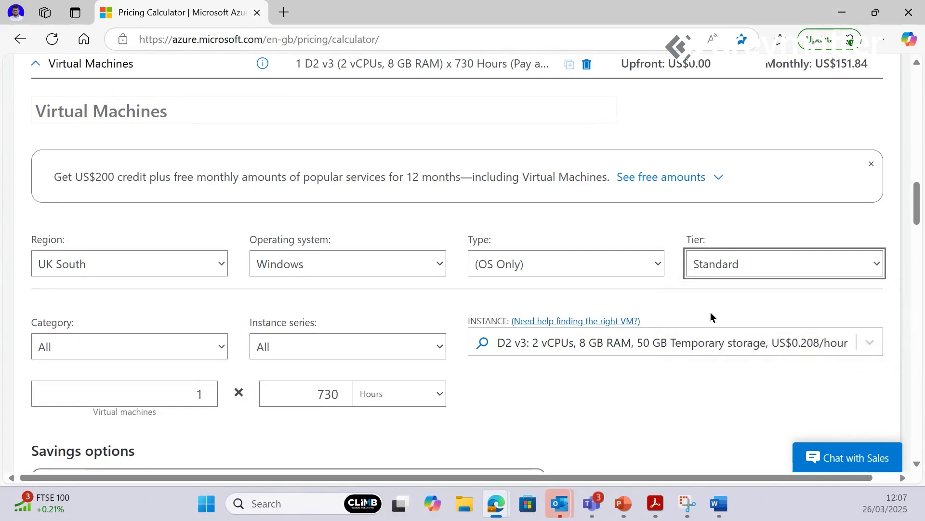
Set the virtual machine category to General purpose and review the instance series options, keeping All.
left_click(195, 349)
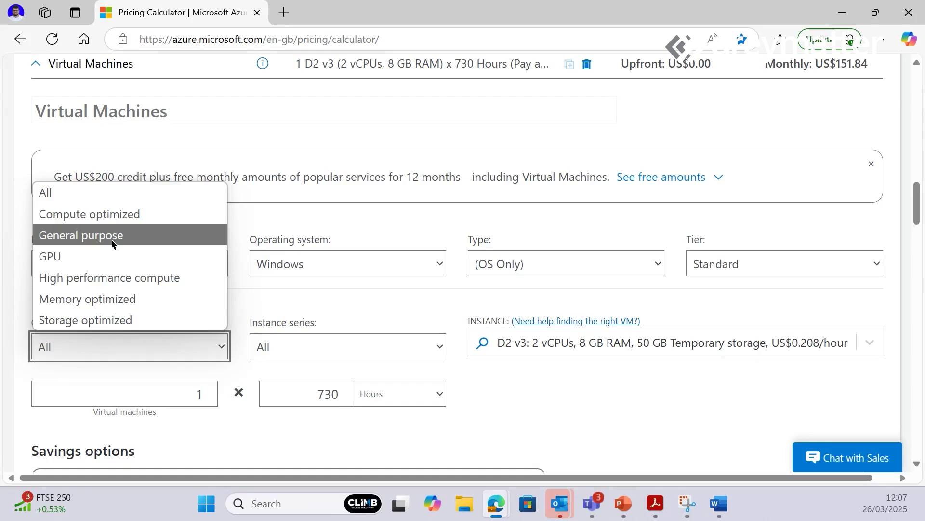
left_click(289, 209)
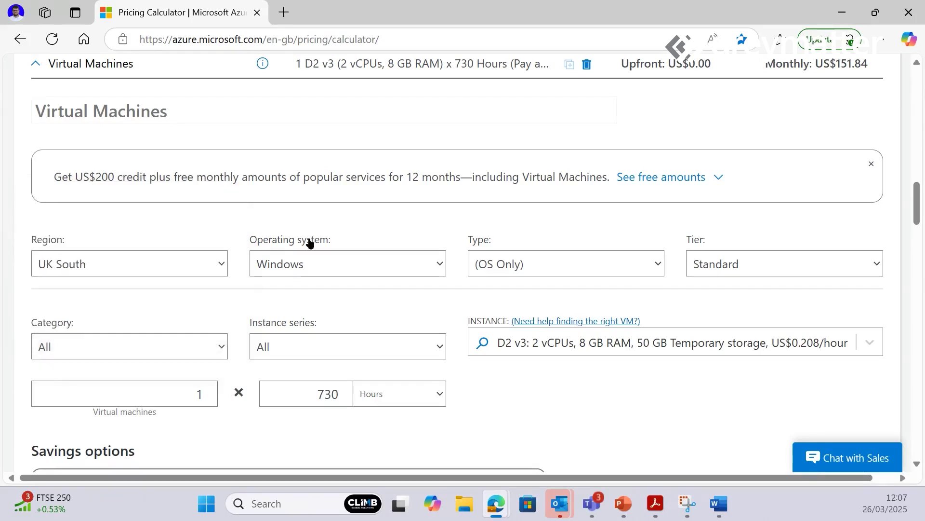
left_click(358, 345)
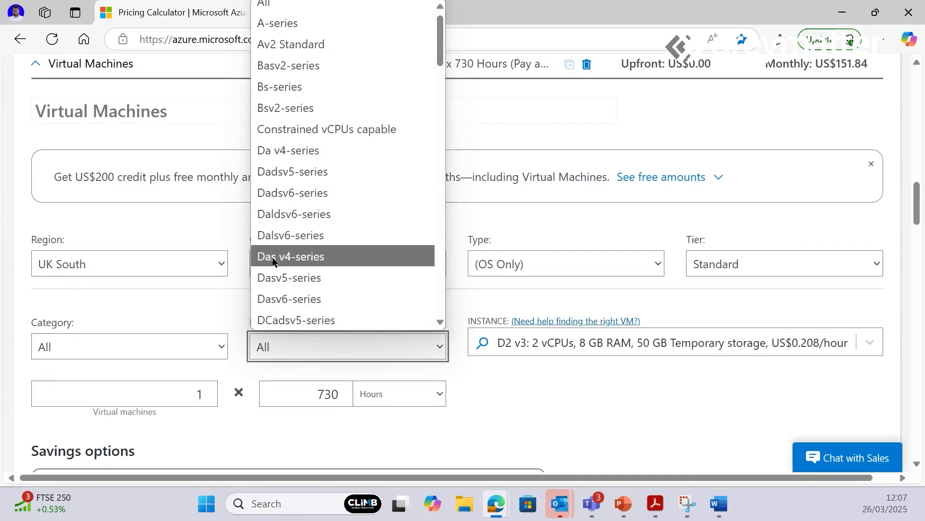
left_click(215, 301)
left_click(213, 346)
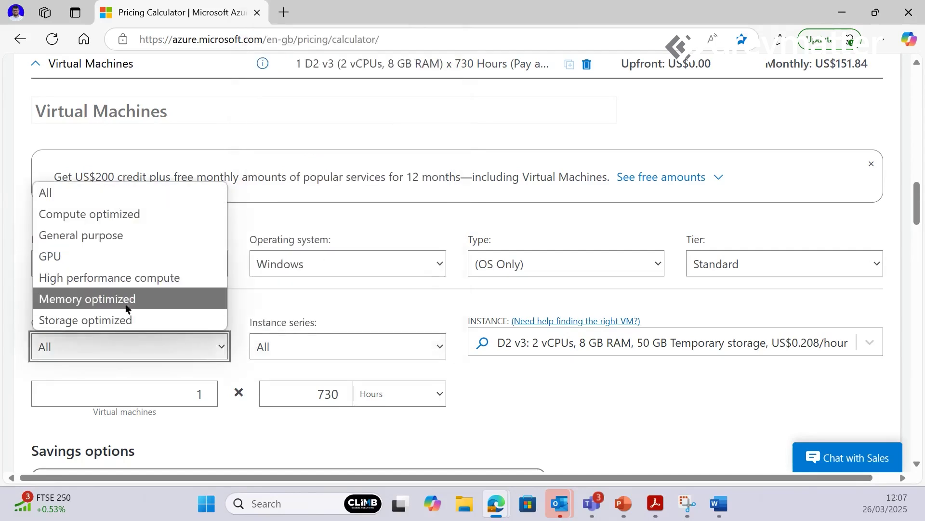
left_click(91, 236)
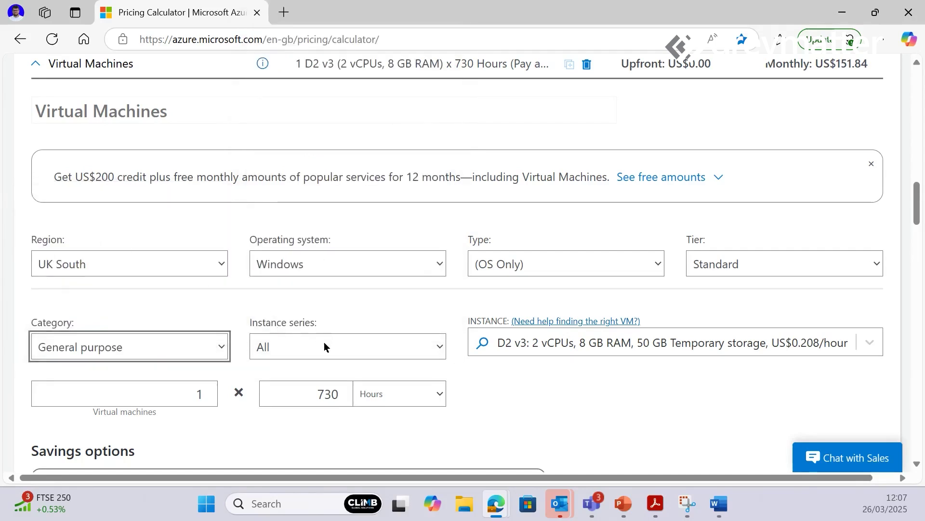
left_click(309, 345)
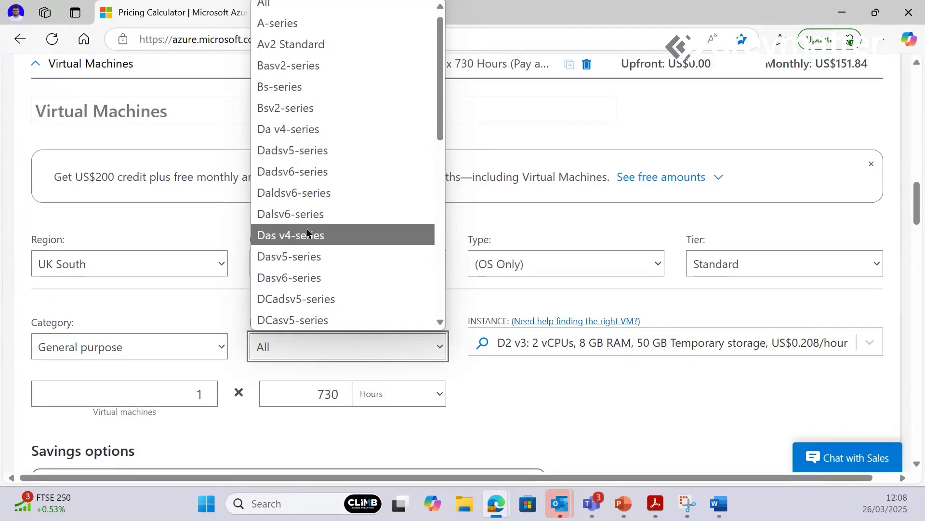
scroll(323, 207, "down", 2)
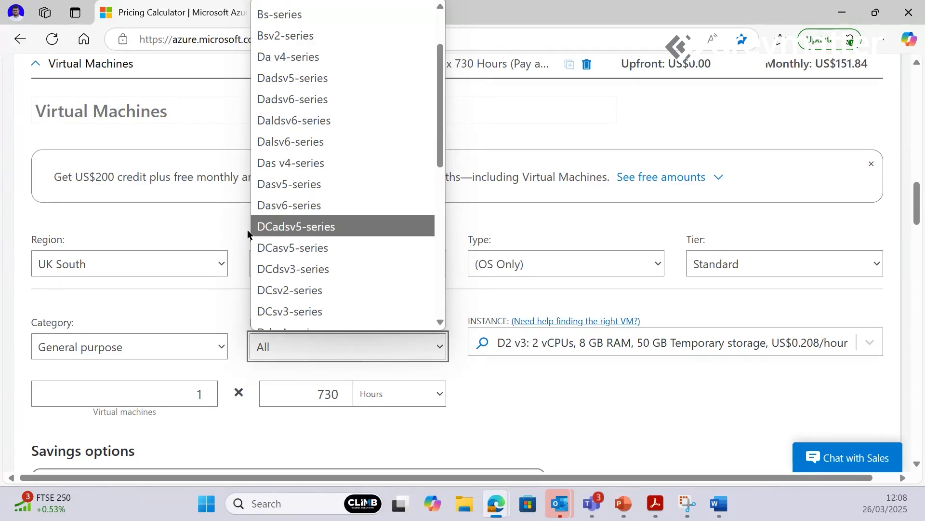
left_click(517, 215)
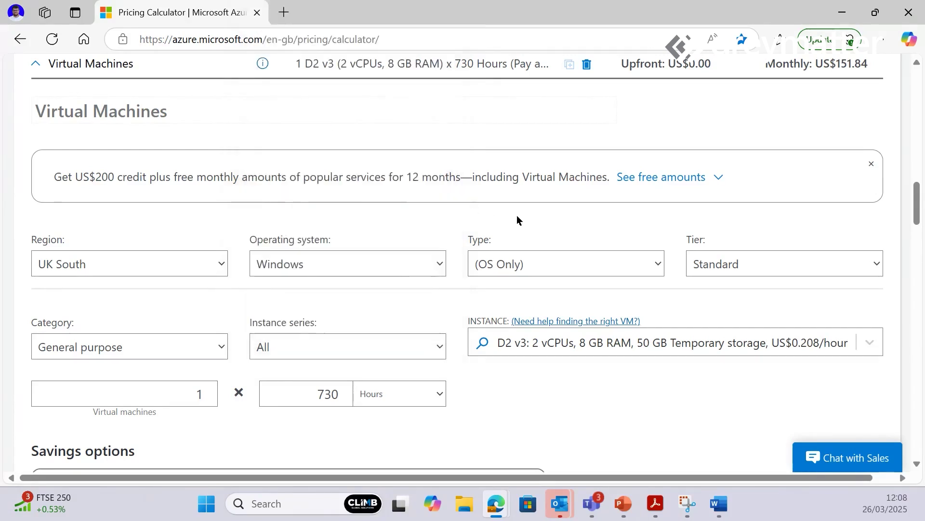
Choose the D8ads v5 instance with 8 vCPUs and 32 GB RAM, and set the number of virtual machines to 2.
left_click(589, 341)
scroll(624, 347, "down", 2)
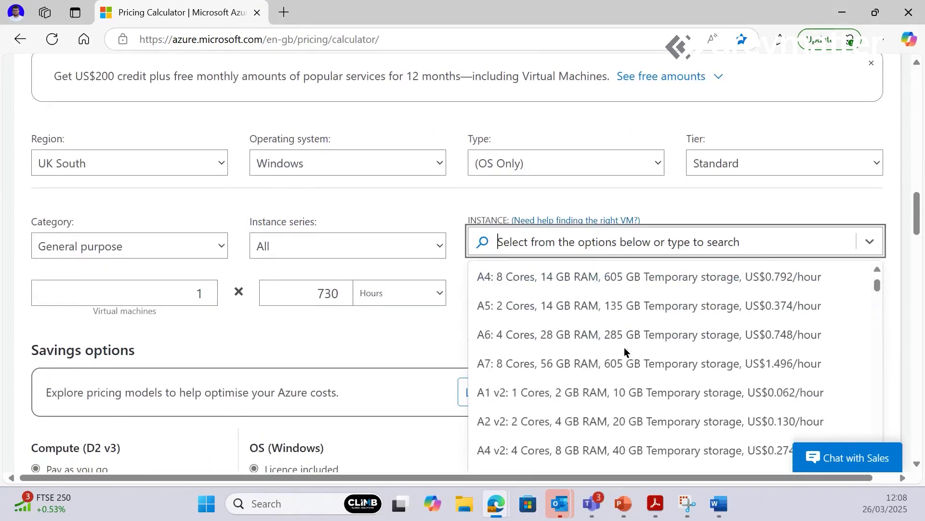
scroll(623, 347, "down", 10)
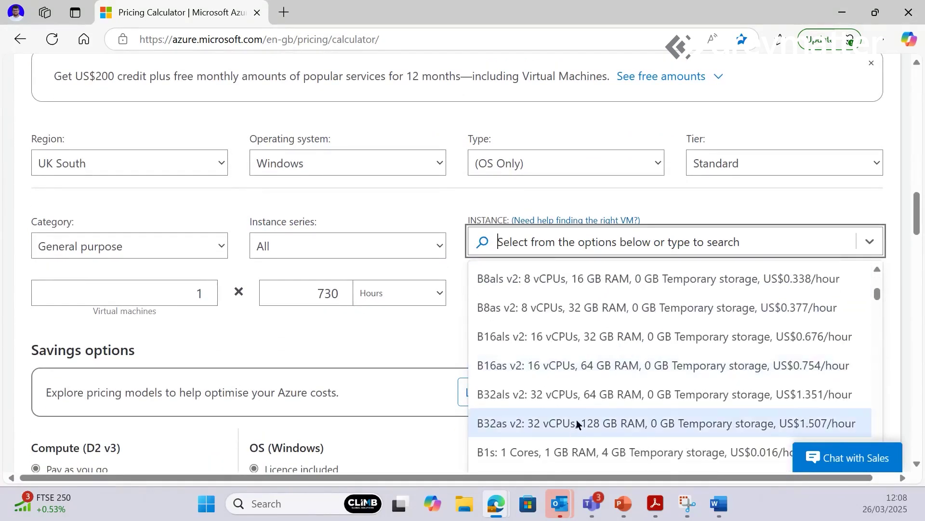
scroll(572, 363, "down", 10)
scroll(571, 370, "down", 10)
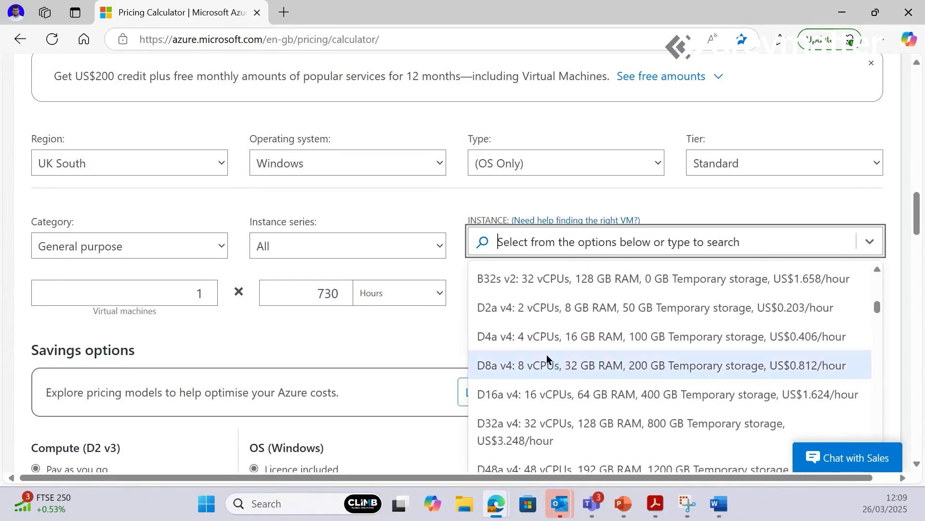
scroll(554, 366, "down", 3)
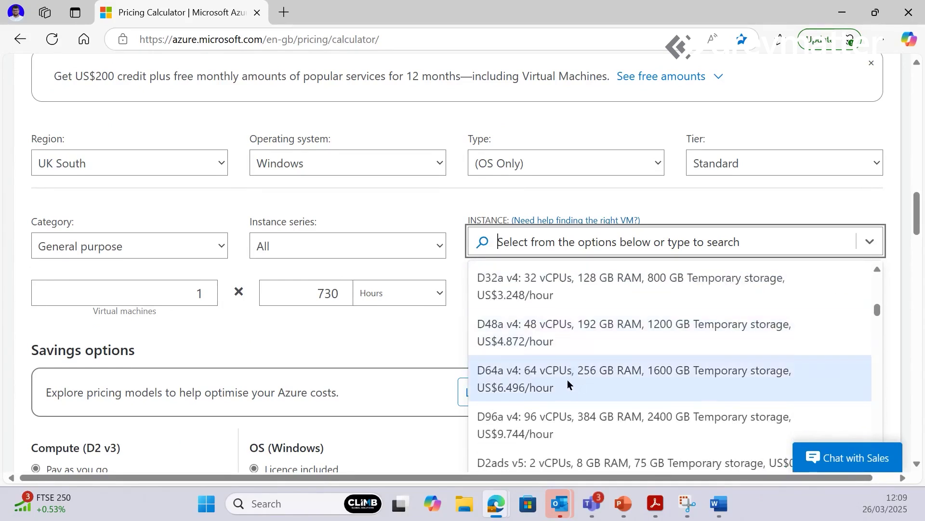
scroll(568, 383, "down", 2)
scroll(579, 393, "down", 2)
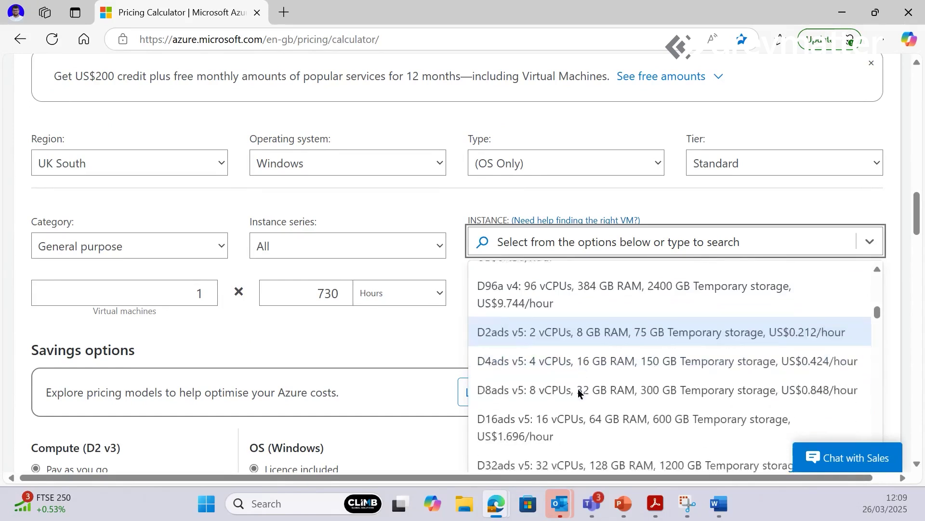
left_click(546, 379)
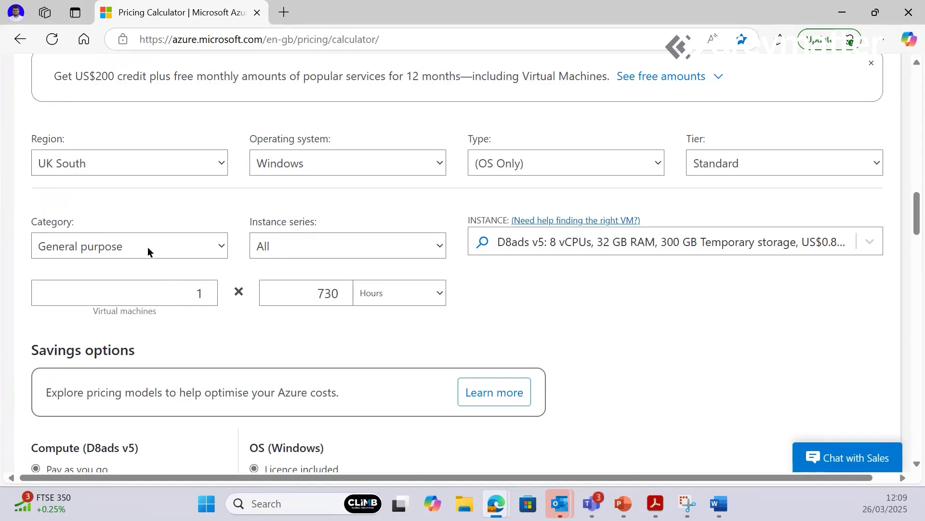
left_click(209, 288)
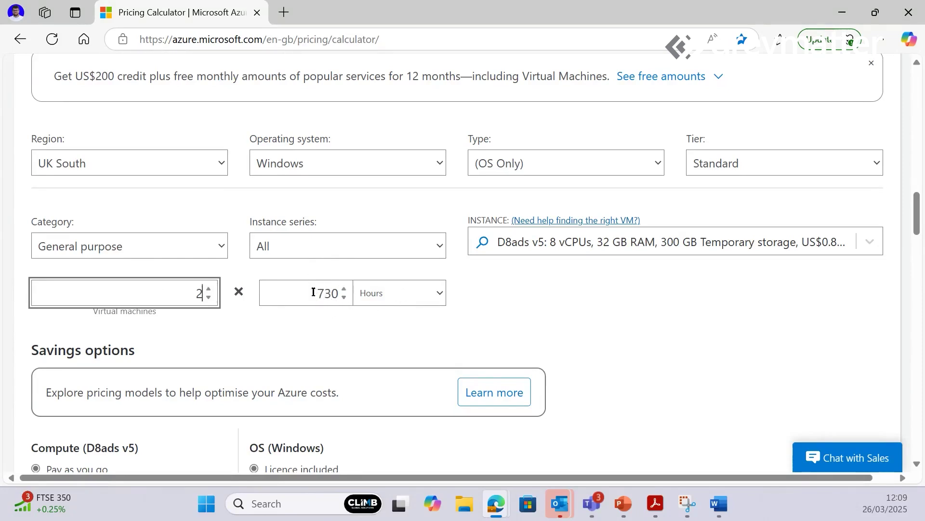
Try out Days as the usage time unit and return it to Hours.
left_click(411, 294)
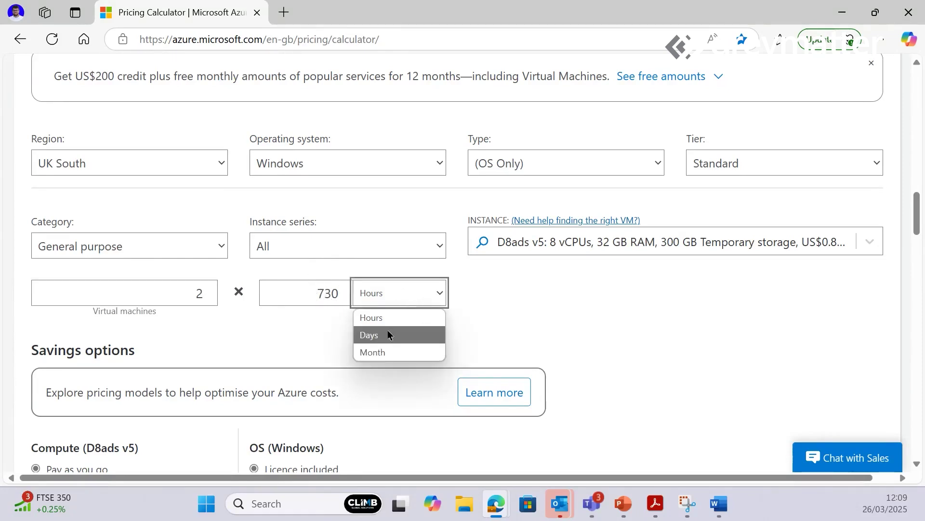
left_click(388, 332)
left_click(430, 293)
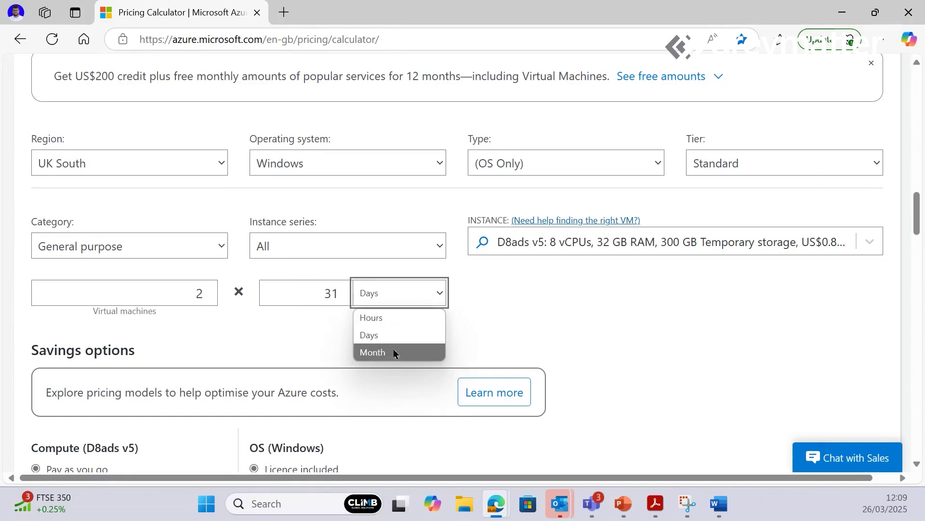
left_click(390, 349)
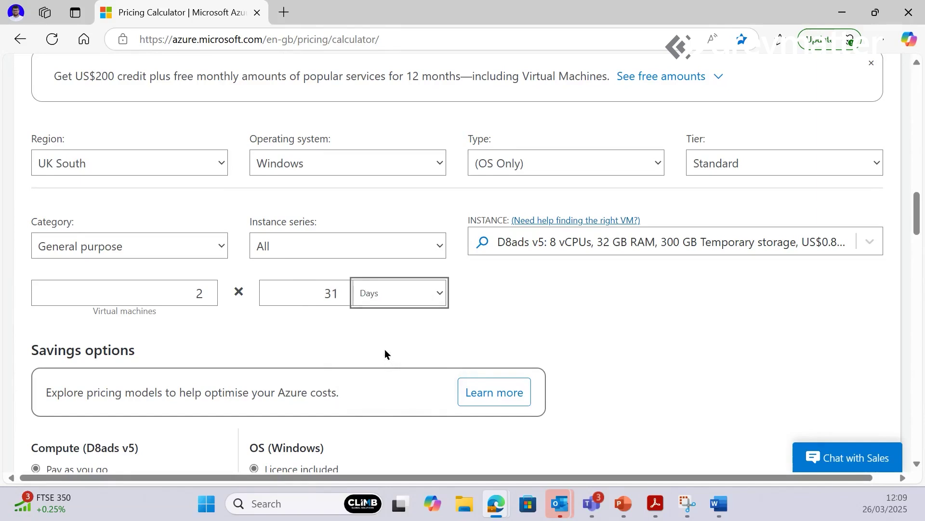
left_click(398, 294)
left_click(383, 316)
left_click(334, 328)
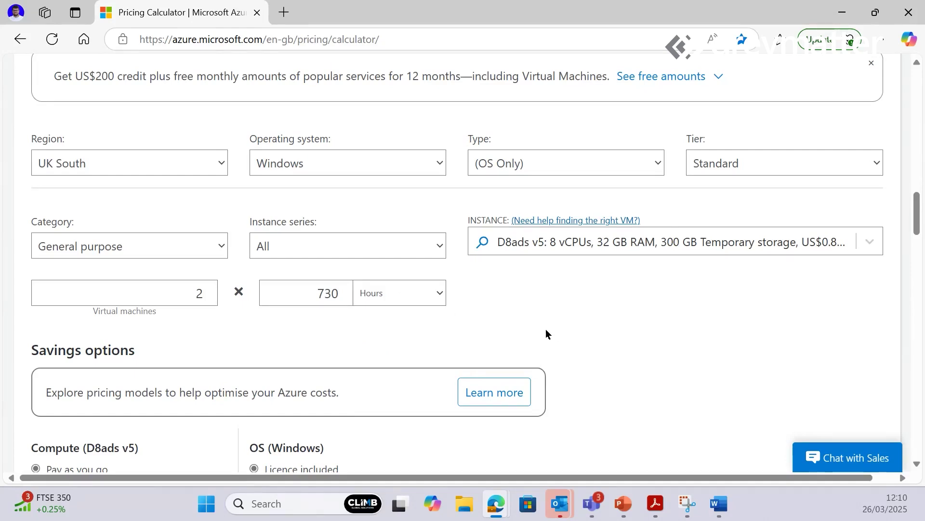
Apply Azure Hybrid Benefit to the virtual machines' Windows licensing in the savings options.
scroll(578, 308, "down", 4)
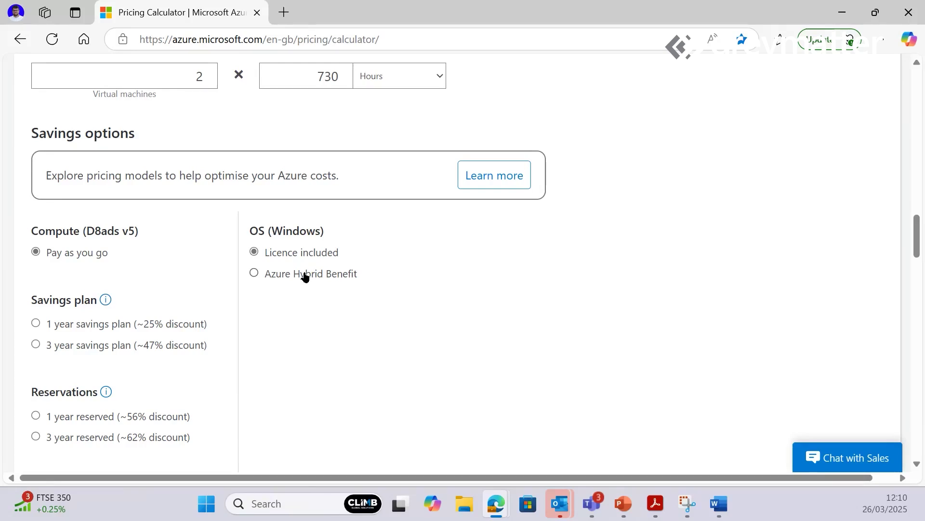
scroll(304, 276, "down", 3)
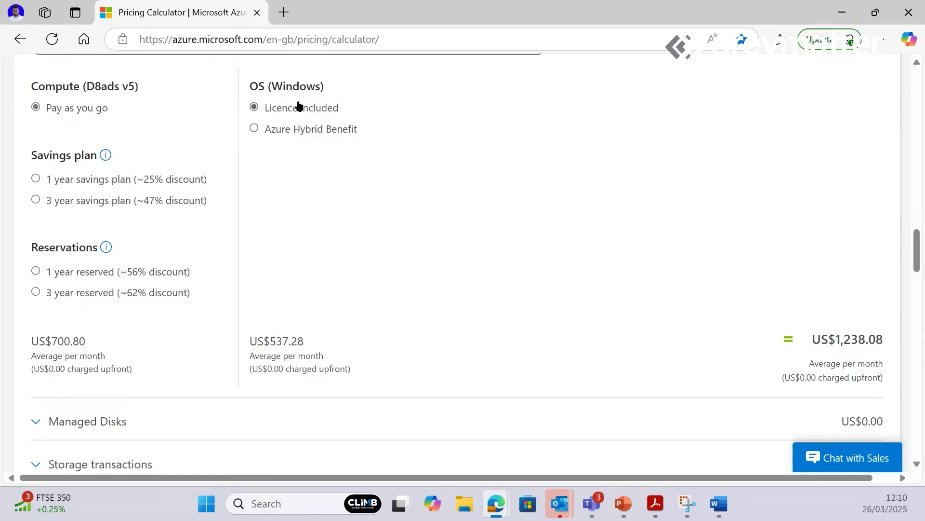
left_click(288, 131)
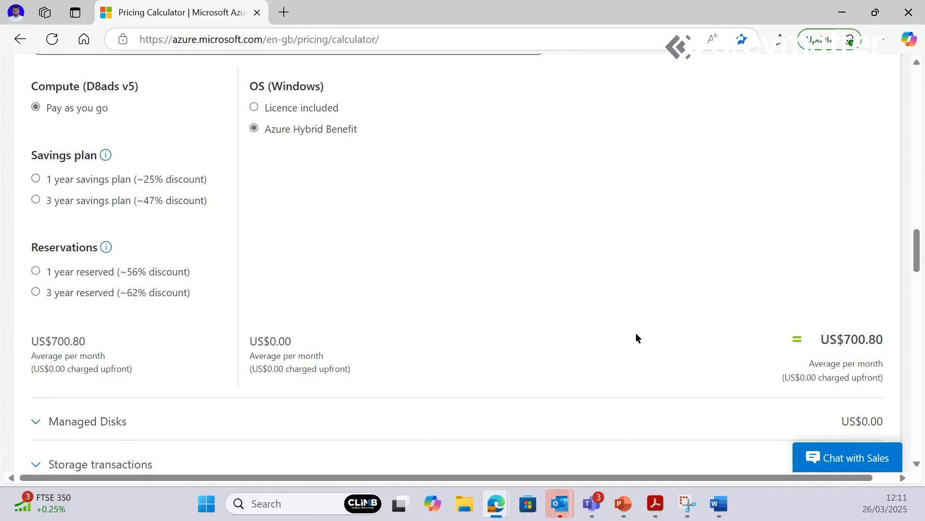
Review the tier, disk size and quantity options under the virtual machines' Managed Disks, and collapse the section again.
scroll(517, 352, "down", 2)
scroll(434, 346, "down", 2)
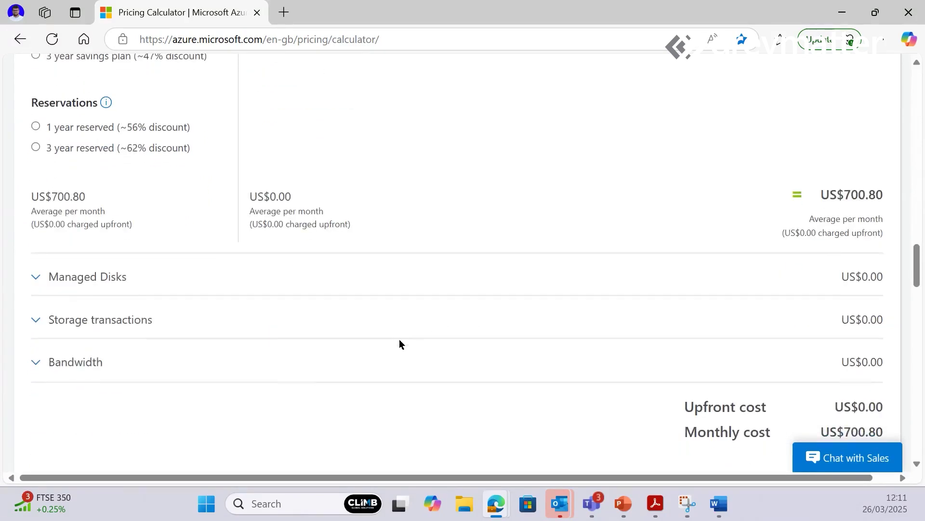
left_click(102, 276)
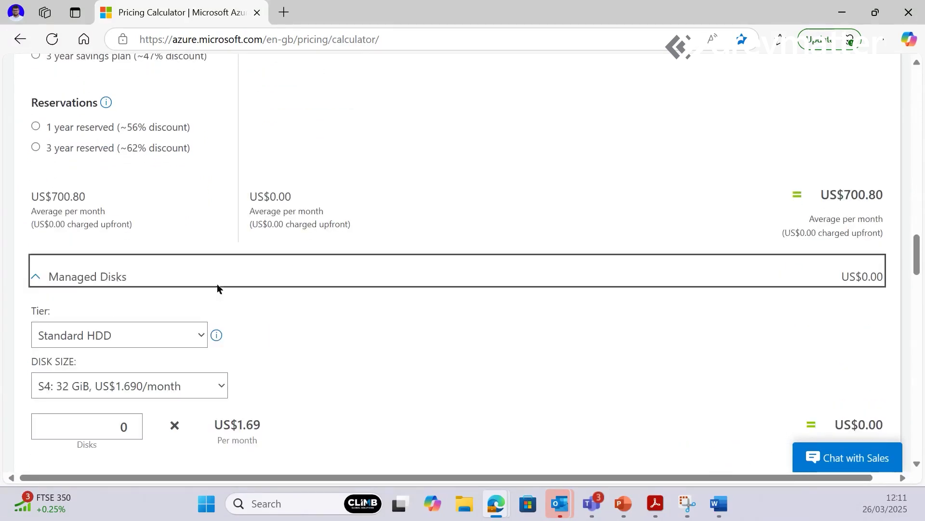
scroll(241, 283, "down", 2)
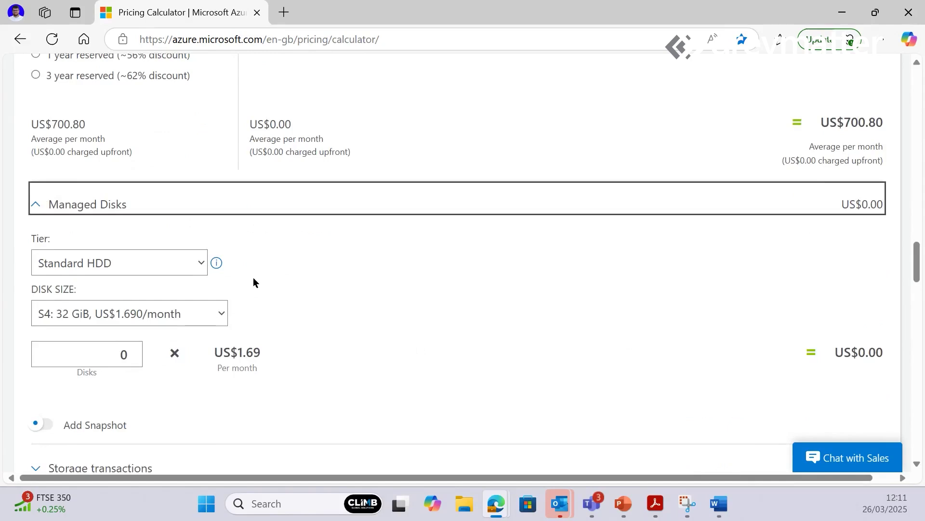
left_click(111, 202)
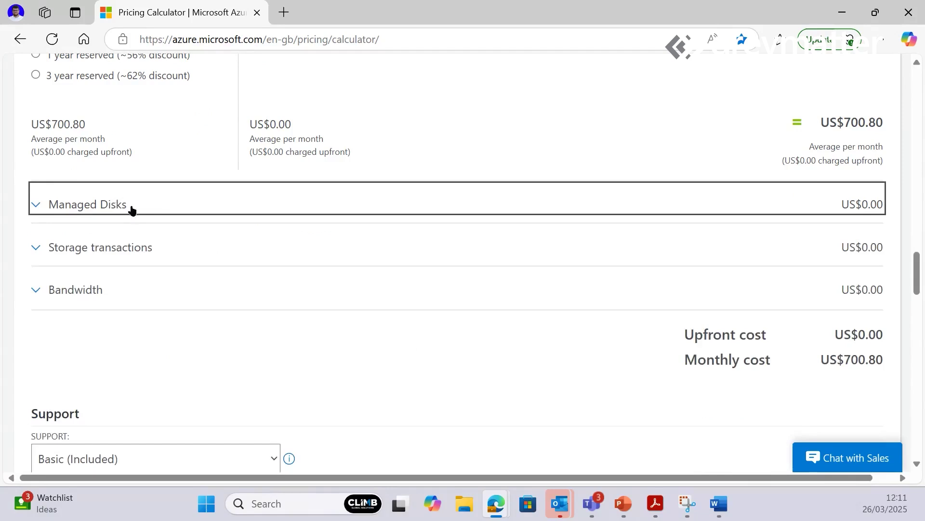
Set the estimate's currency to United Kingdom – Pound (£) GBP.
scroll(416, 290, "down", 1)
scroll(429, 295, "down", 5)
left_click(836, 383)
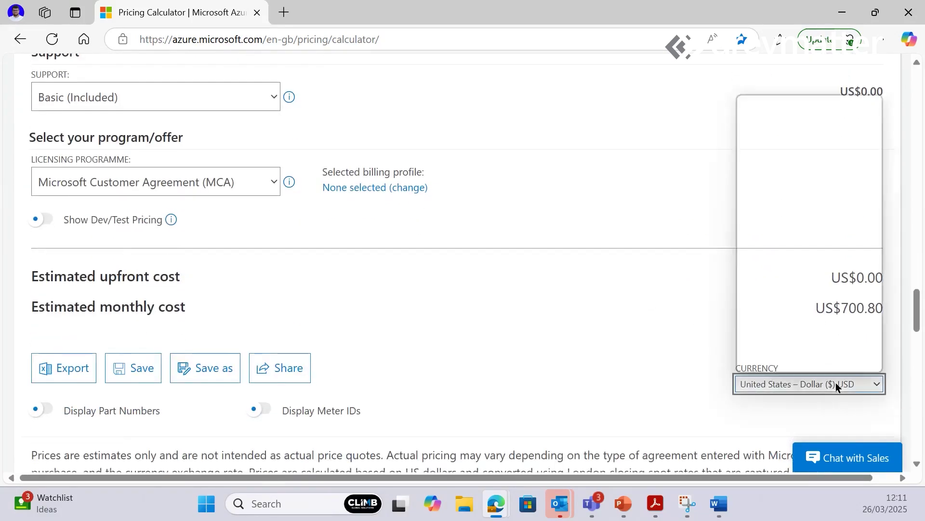
left_click(797, 364)
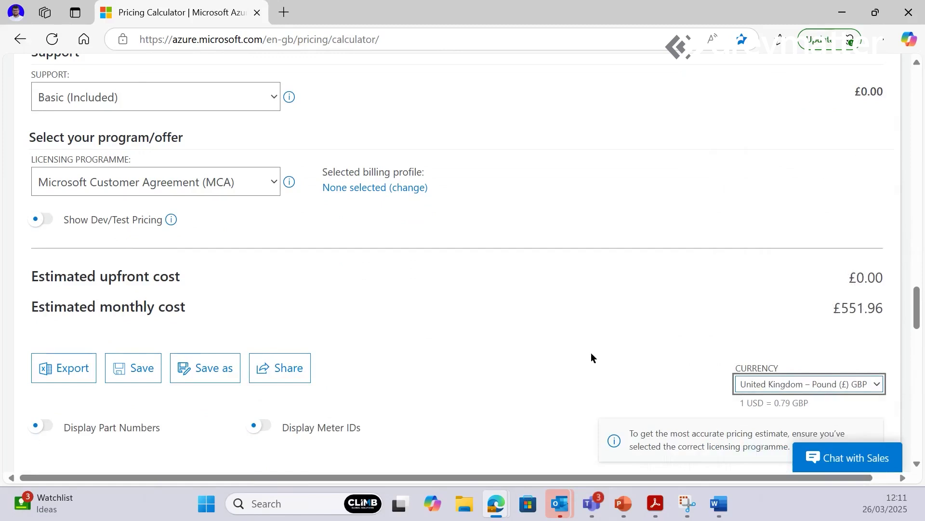
Search the product catalogue for "IP" and add IP Addresses to the estimate.
scroll(588, 356, "up", 8)
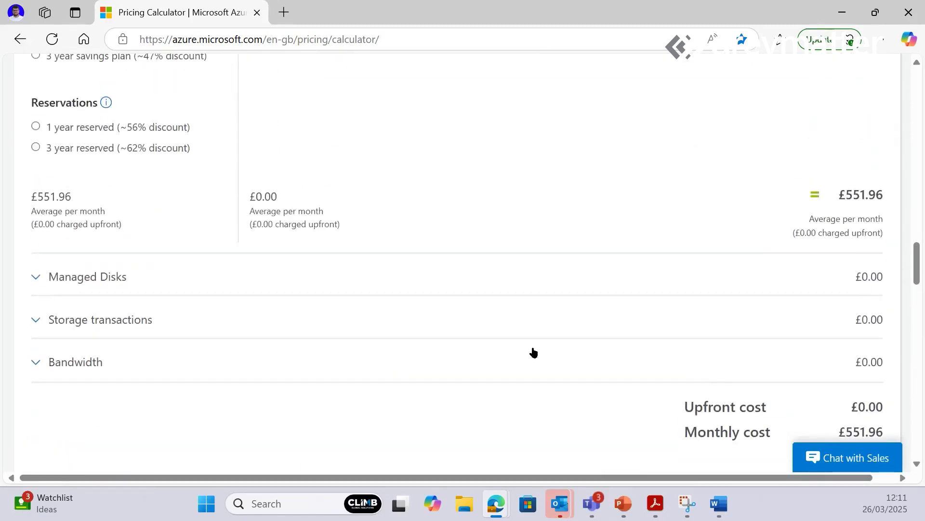
scroll(533, 352, "up", 1)
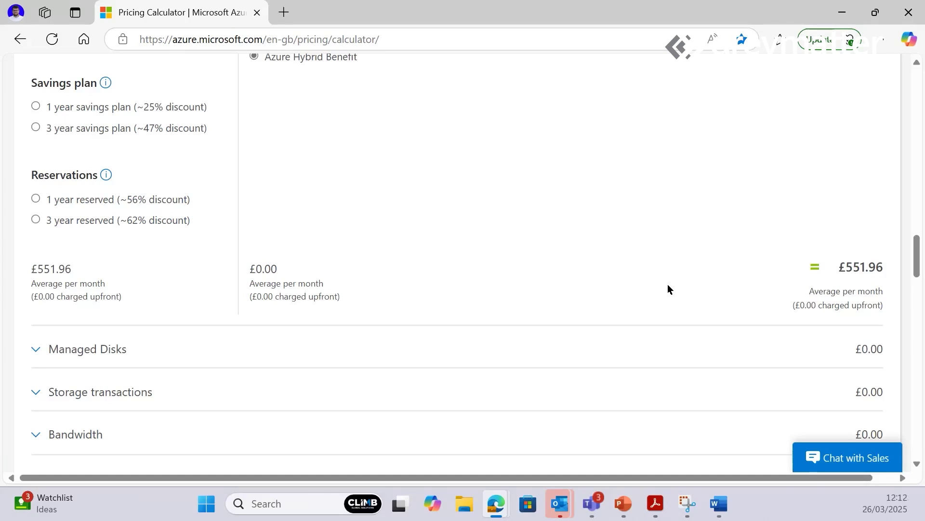
scroll(648, 282, "up", 7)
scroll(414, 303, "up", 7)
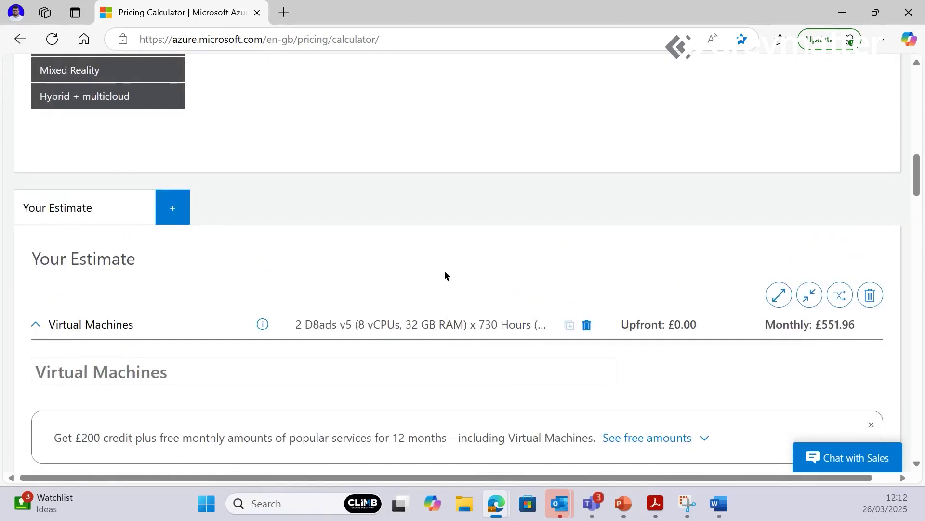
scroll(330, 327, "up", 12)
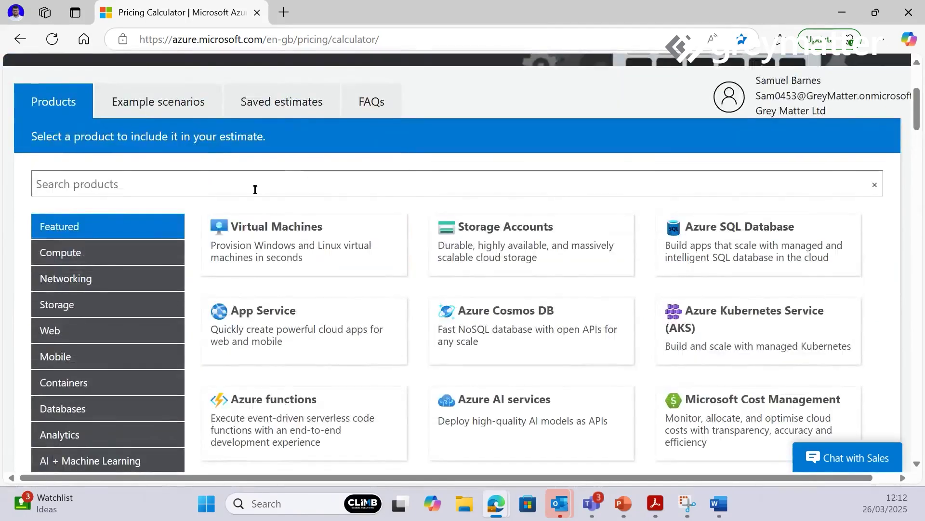
left_click(255, 189)
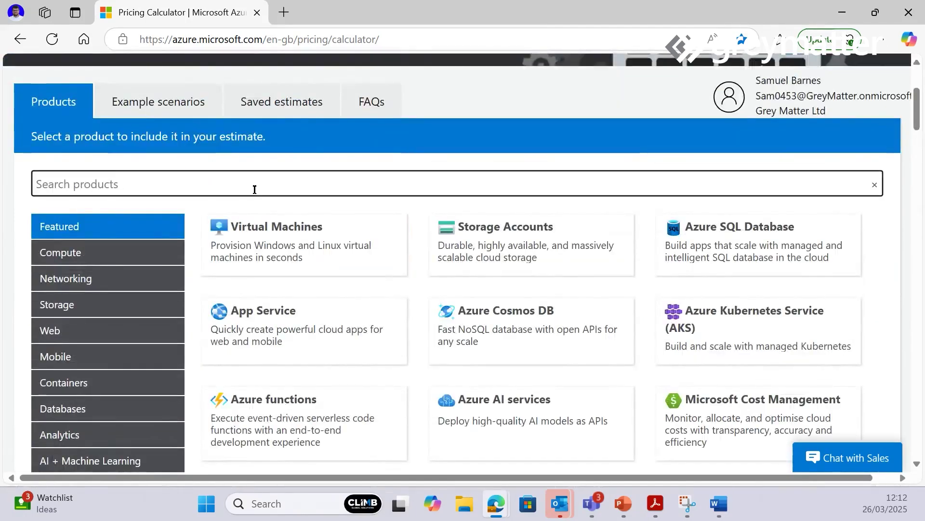
type("IP")
left_click(248, 224)
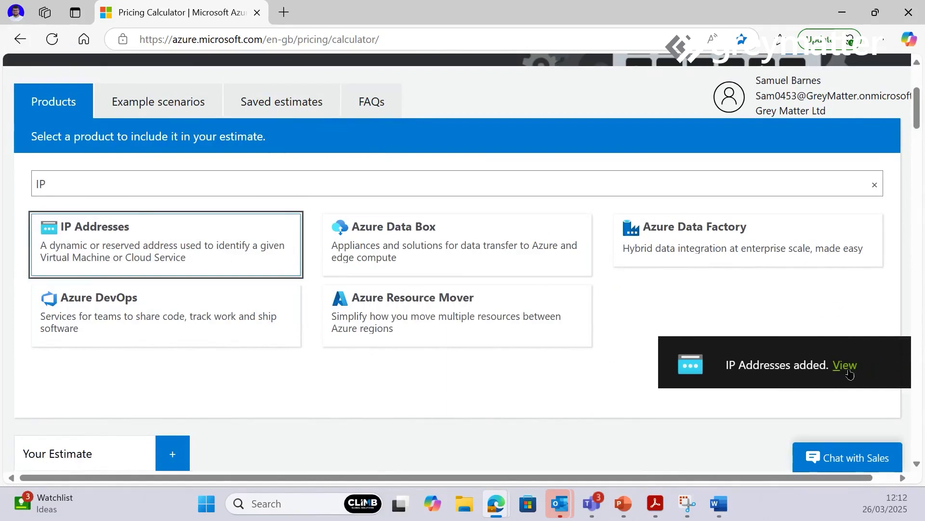
Configure the IP Addresses entry with the UK South region, the Standard (ARM) type and 1 static IP address.
left_click(849, 368)
left_click(174, 269)
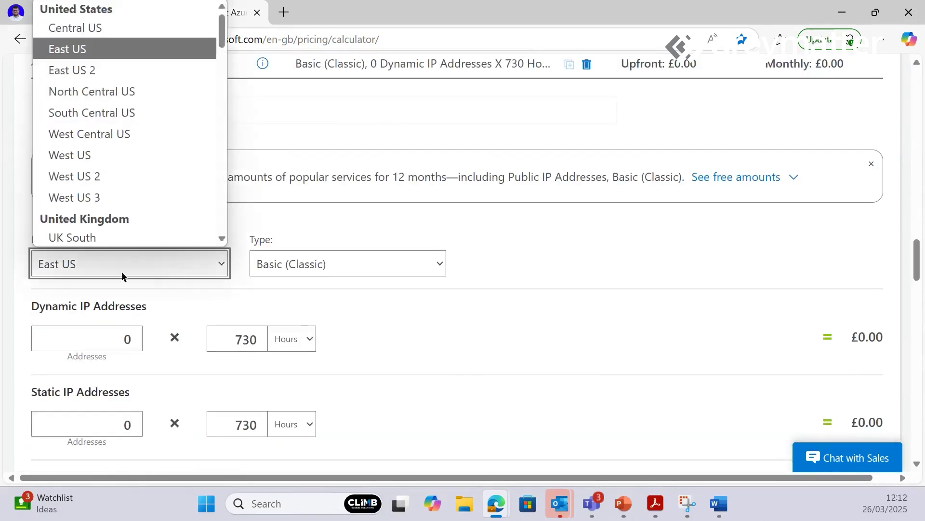
left_click(82, 237)
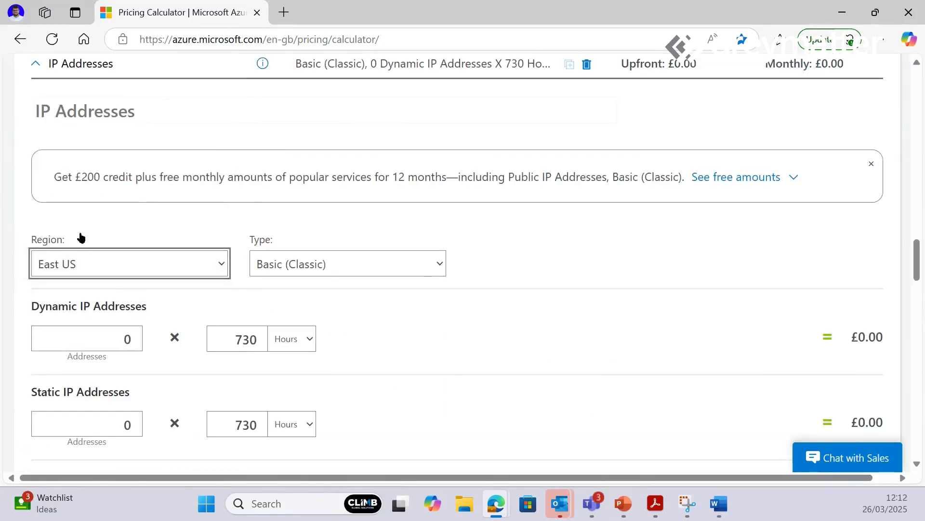
left_click(324, 265)
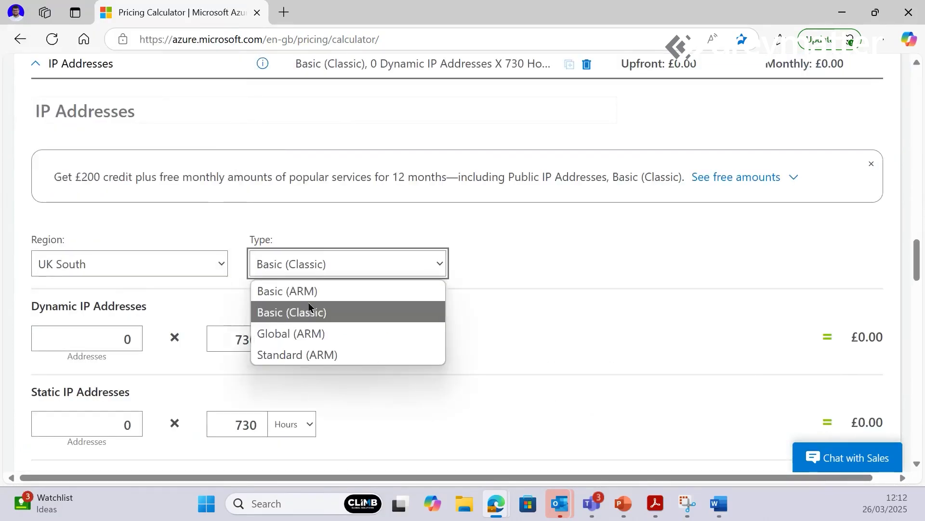
left_click(307, 356)
scroll(385, 340, "down", 3)
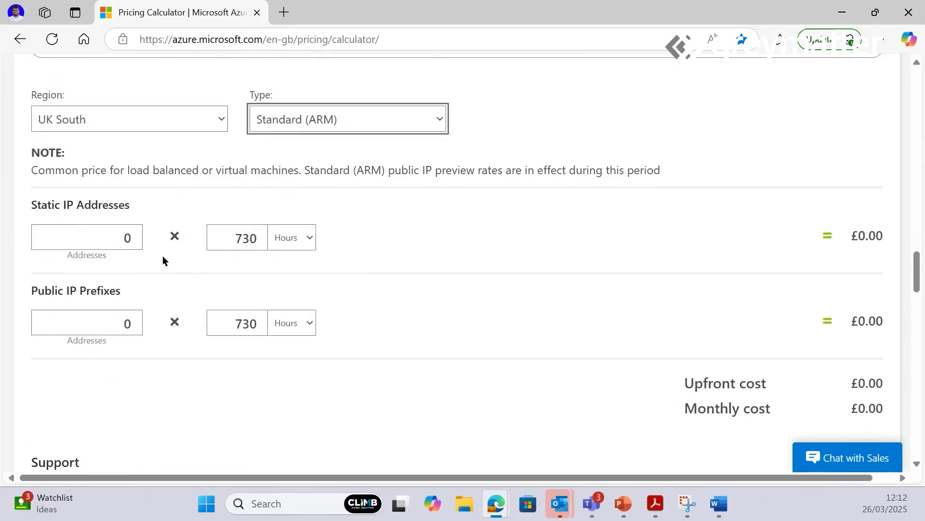
left_click(138, 232)
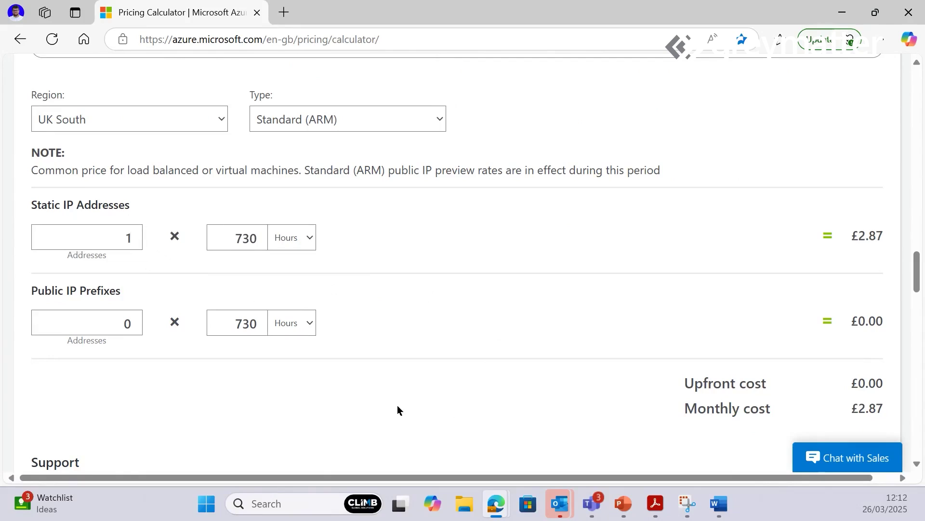
Export the estimate to an Excel workbook, open it full size and review its descriptions and monthly and upfront cost columns.
scroll(398, 403, "down", 8)
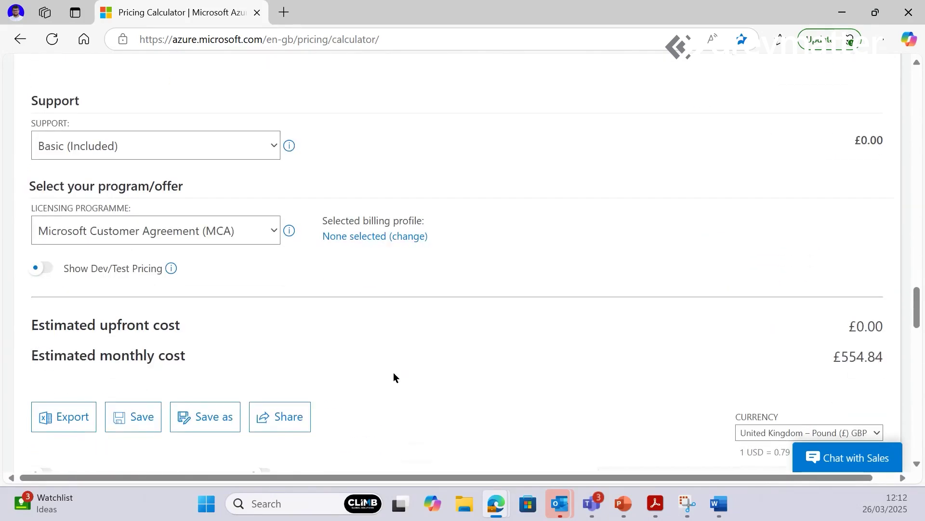
left_click(71, 417)
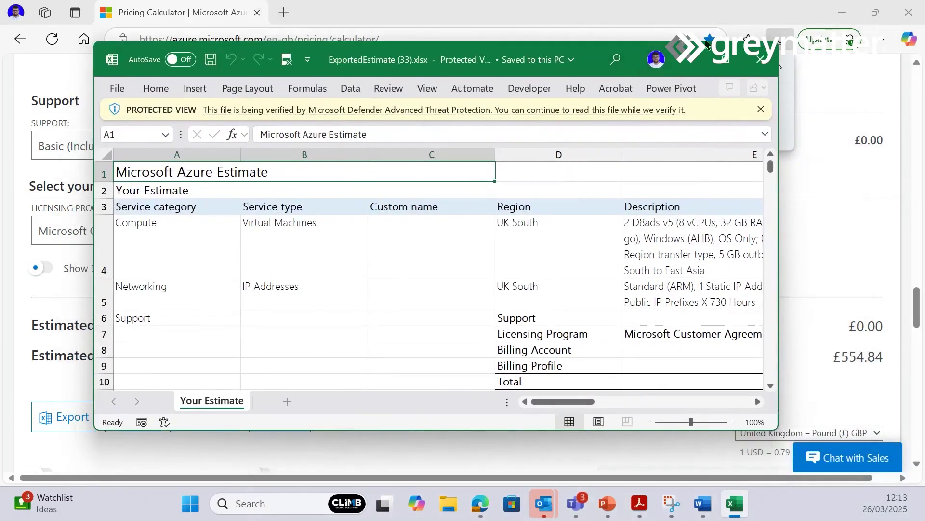
left_click(727, 60)
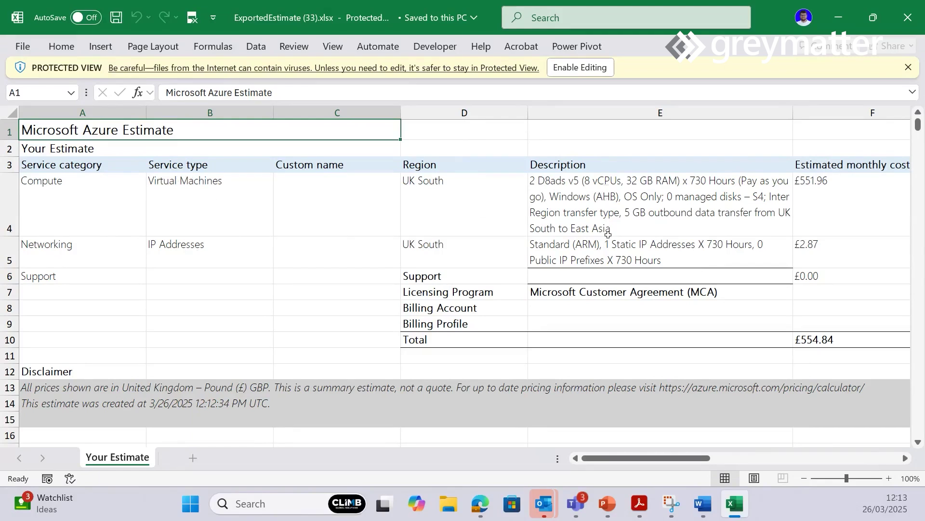
left_click_drag(666, 458, 716, 457)
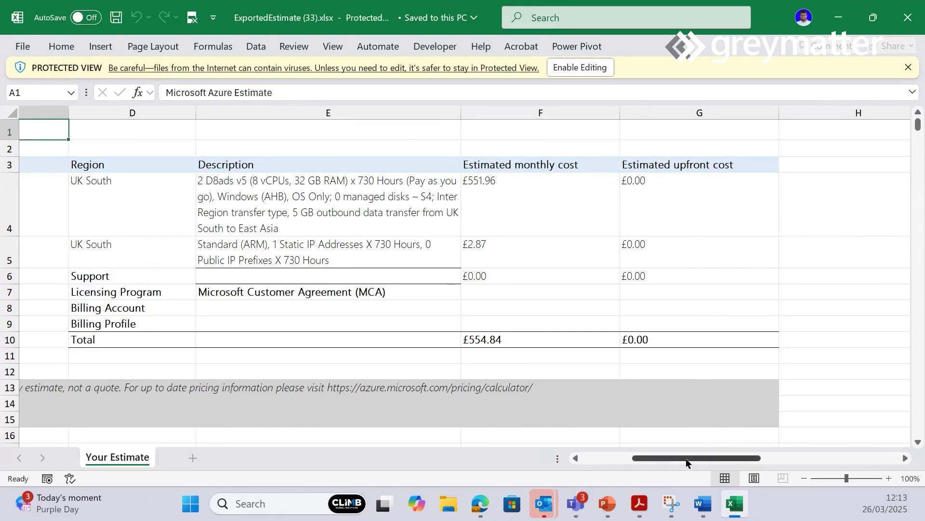
left_click_drag(685, 458, 633, 459)
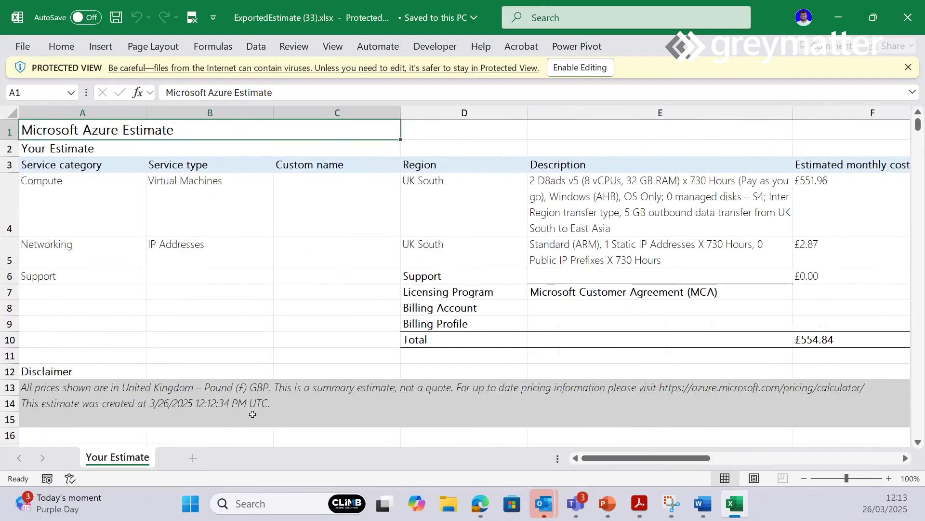